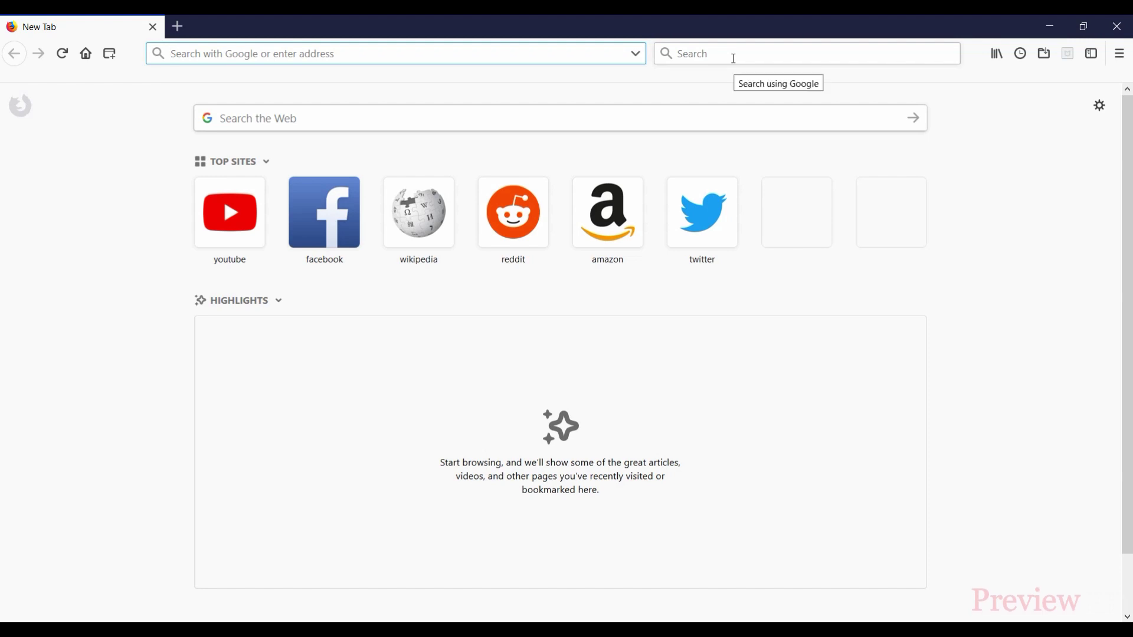
Run a web search for 'fortnite' from the Firefox toolbar search box.
{"action": "left_click", "coordinate": [735, 58]}
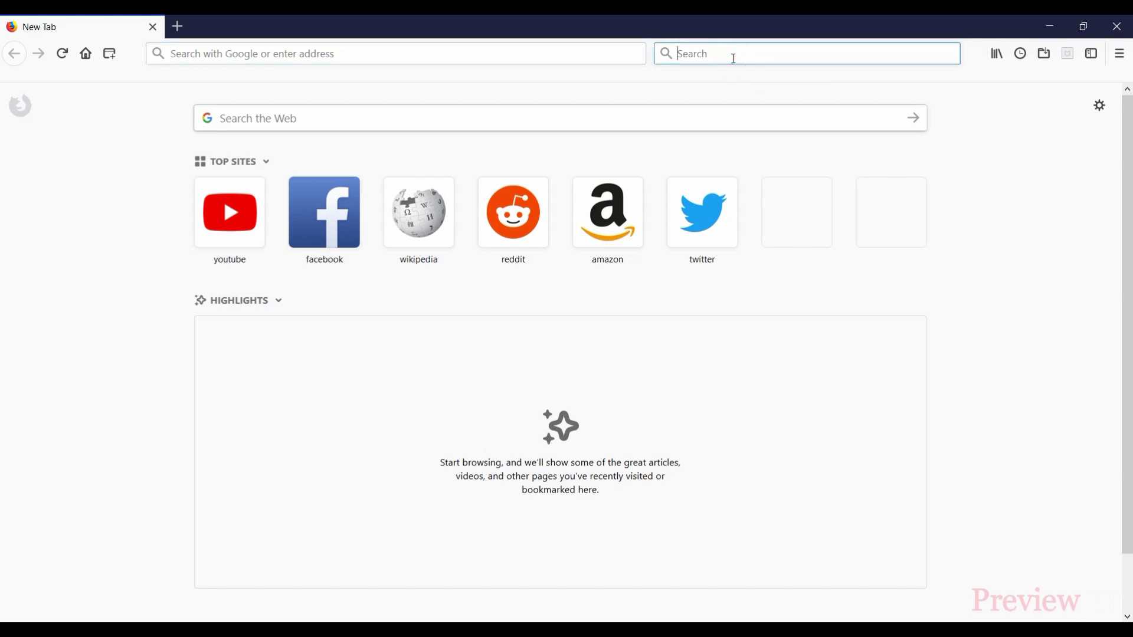
{"action": "type", "text": "fortn"}
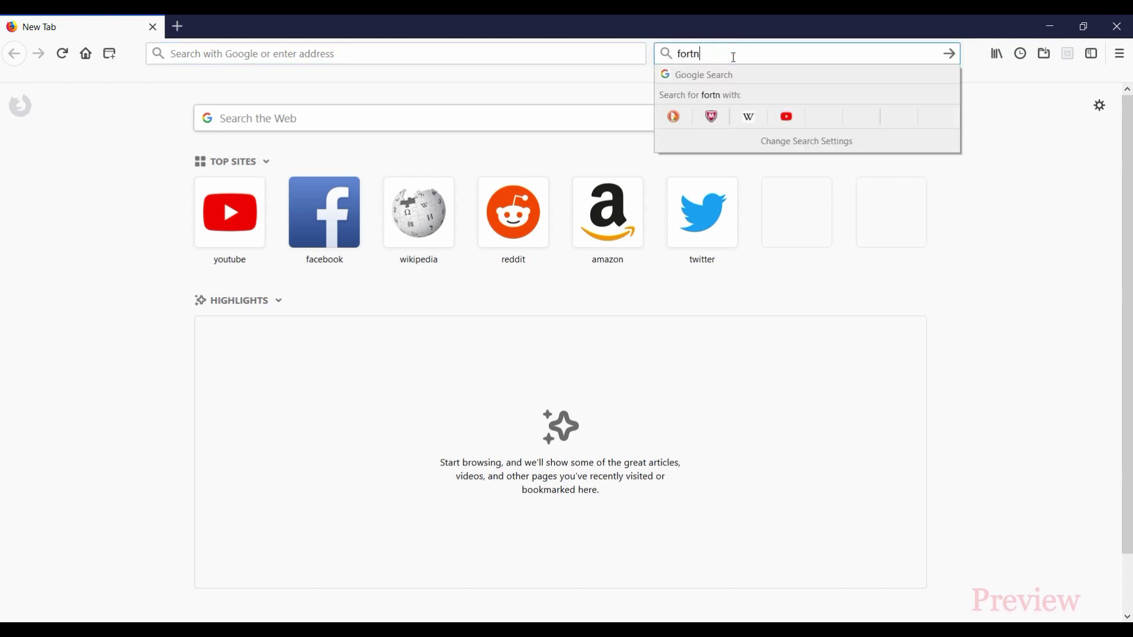
{"action": "type", "text": "ite"}
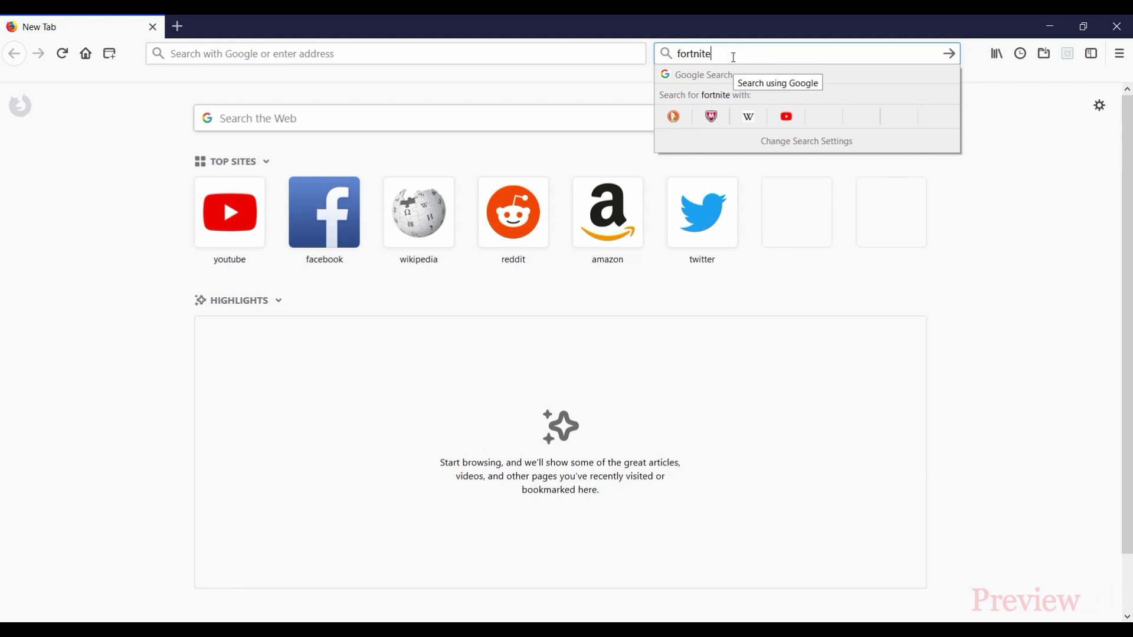
{"action": "key", "text": "Return"}
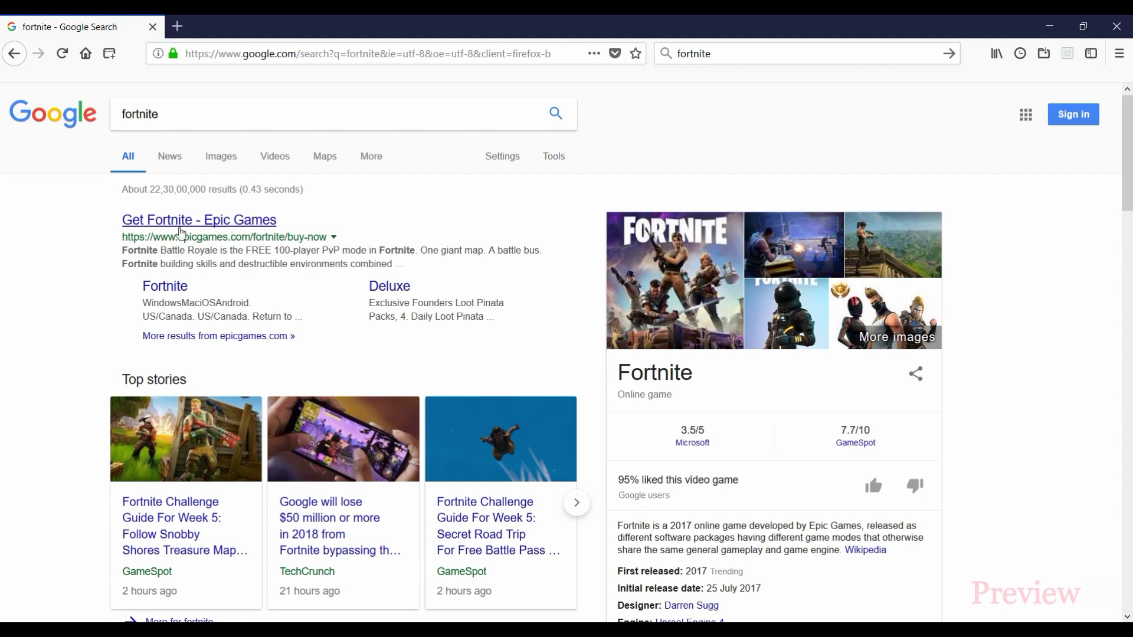
Open the 'Get Fortnite - Epic Games' link from the Google results.
{"action": "scroll", "coordinate": [278, 349], "scroll_direction": "down", "scroll_amount": 1}
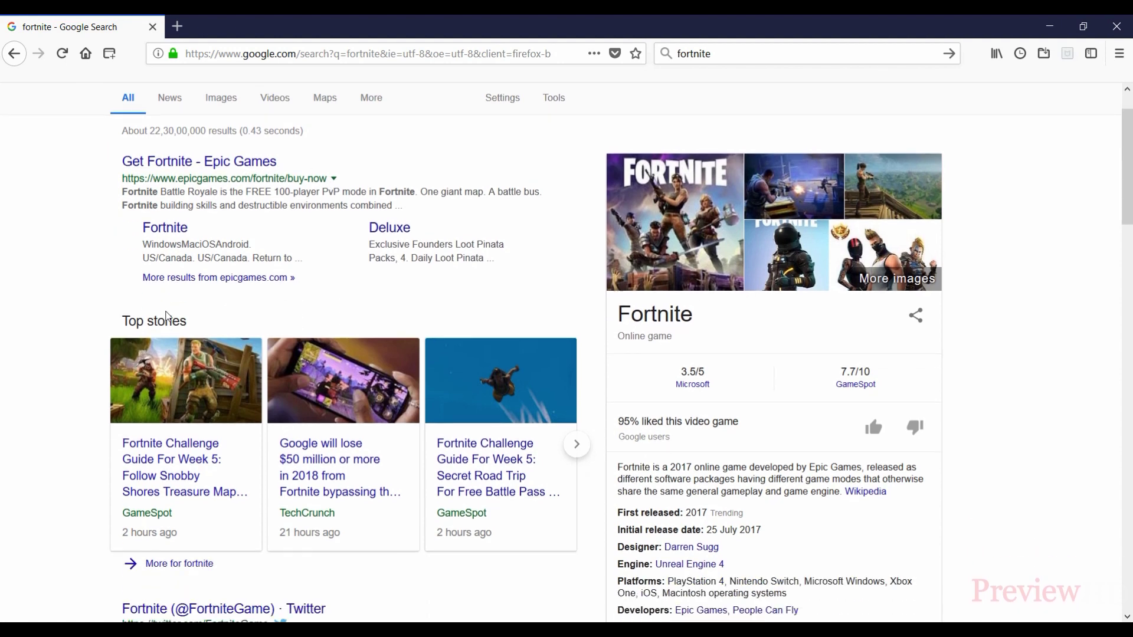
{"action": "scroll", "coordinate": [280, 206], "scroll_direction": "up", "scroll_amount": 1}
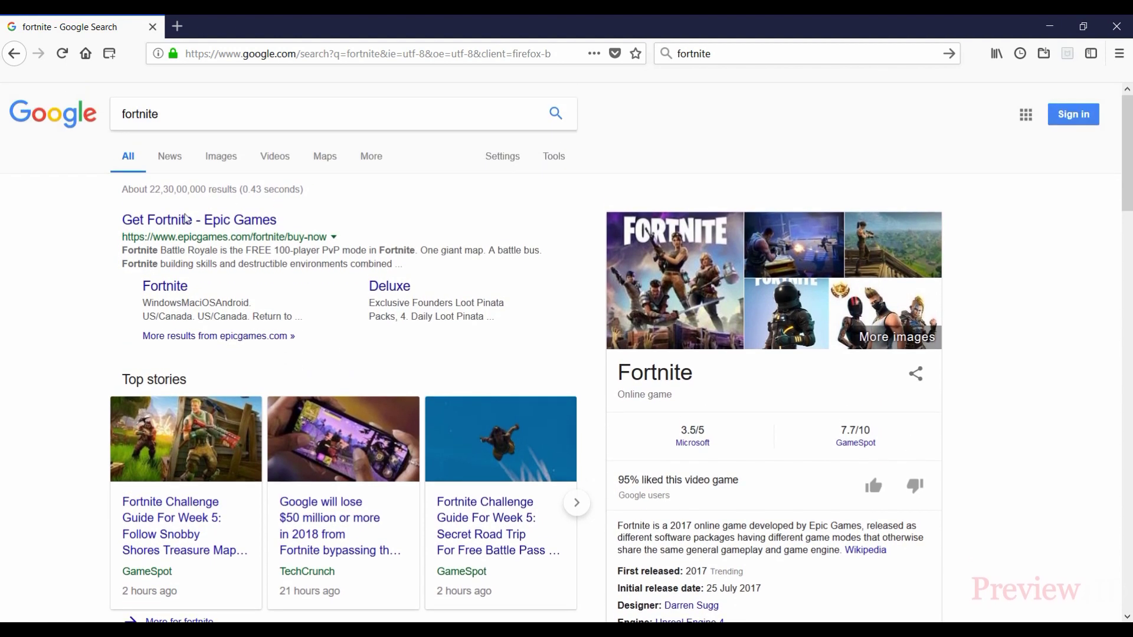
{"action": "left_click", "coordinate": [182, 223]}
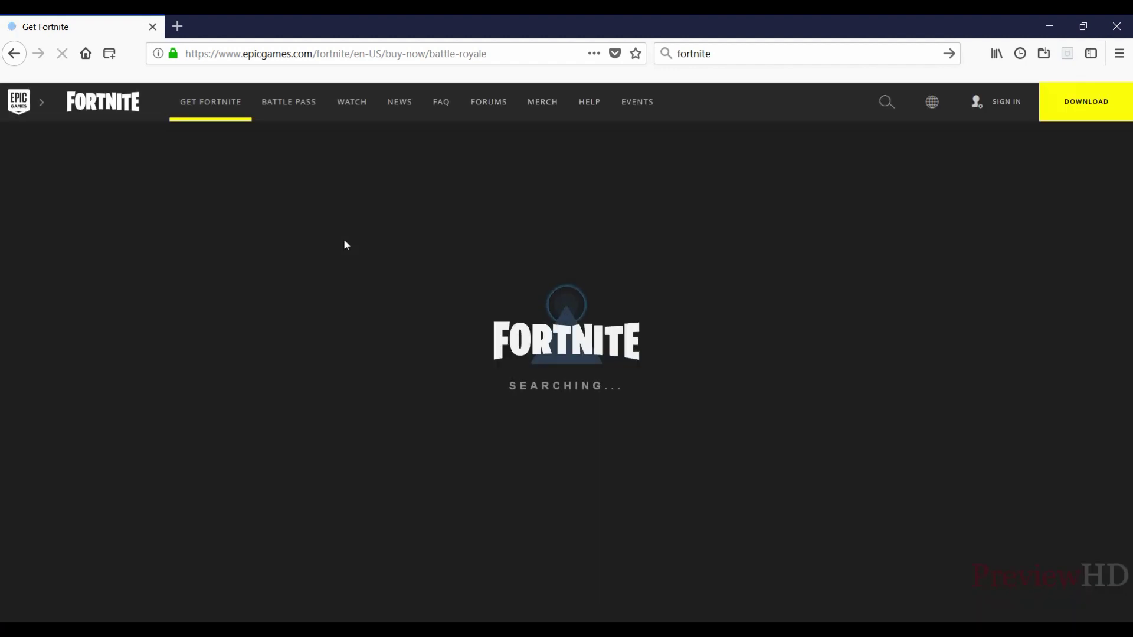
Scroll through the free Battle Royale, $39.99 Standard and $59.99 Deluxe options, then return to the top.
{"action": "scroll", "coordinate": [346, 318], "scroll_direction": "down", "scroll_amount": 1}
{"action": "scroll", "coordinate": [319, 301], "scroll_direction": "up", "scroll_amount": 1}
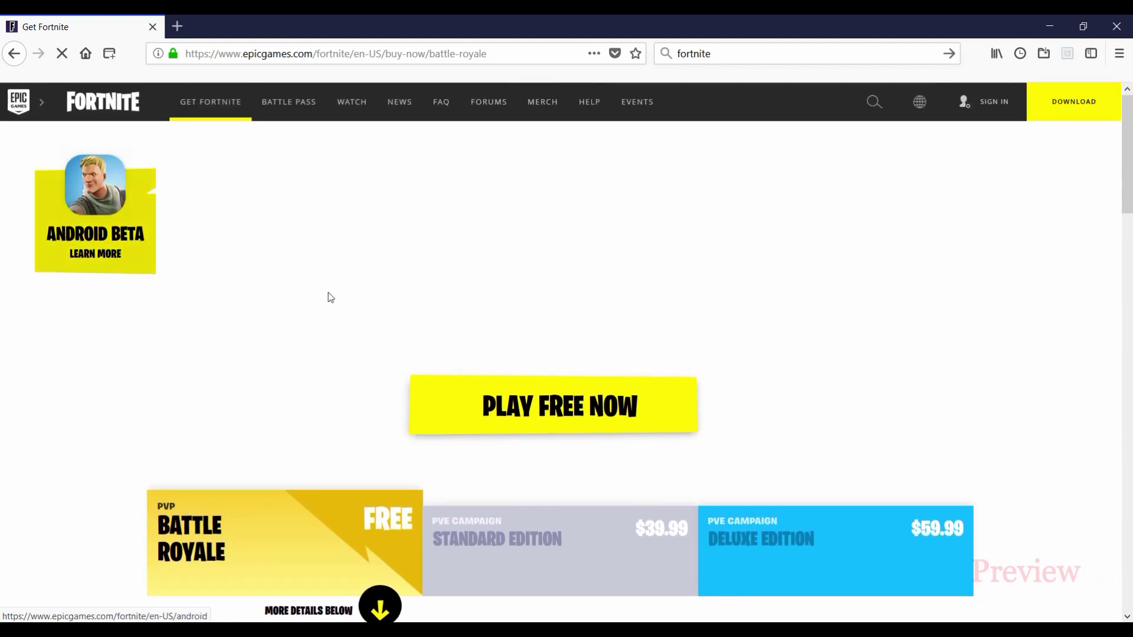
{"action": "scroll", "coordinate": [331, 313], "scroll_direction": "down", "scroll_amount": 2}
{"action": "scroll", "coordinate": [330, 313], "scroll_direction": "down", "scroll_amount": 1}
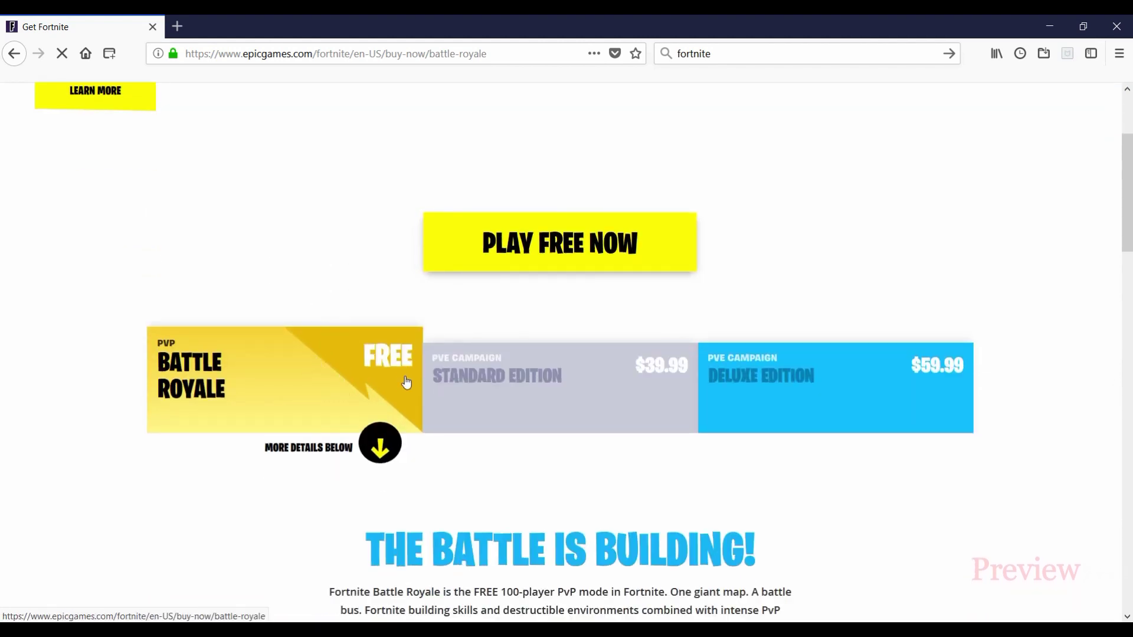
{"action": "scroll", "coordinate": [283, 371], "scroll_direction": "down", "scroll_amount": 4}
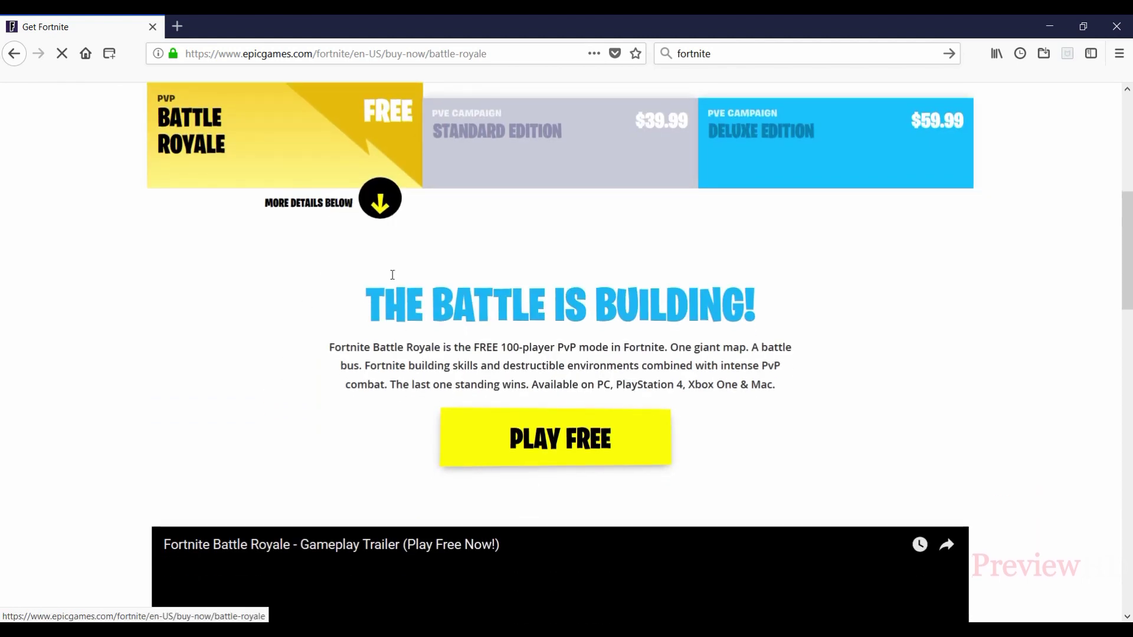
{"action": "scroll", "coordinate": [387, 273], "scroll_direction": "down", "scroll_amount": 3}
{"action": "scroll", "coordinate": [470, 269], "scroll_direction": "up", "scroll_amount": 6}
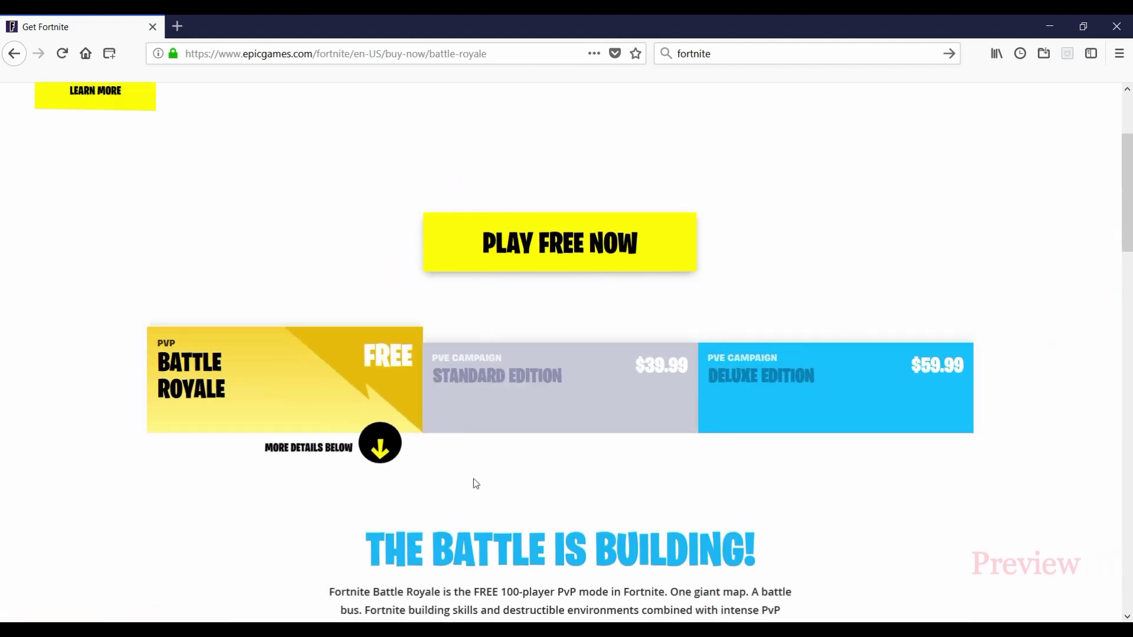
{"action": "scroll", "coordinate": [472, 555], "scroll_direction": "down", "scroll_amount": 1}
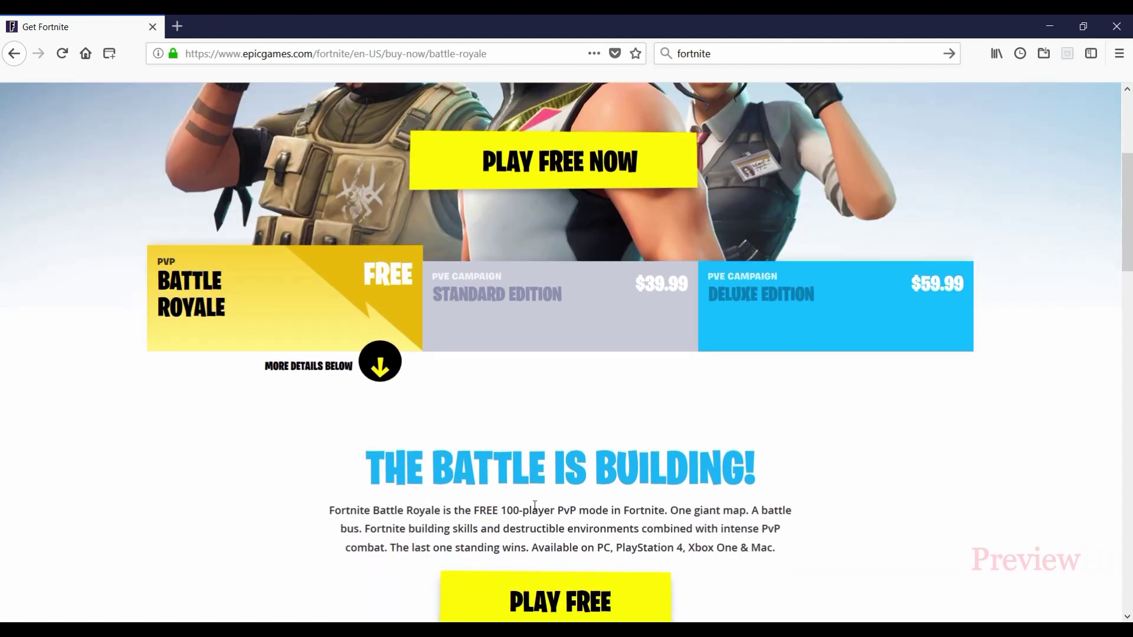
{"action": "scroll", "coordinate": [719, 395], "scroll_direction": "up", "scroll_amount": 3}
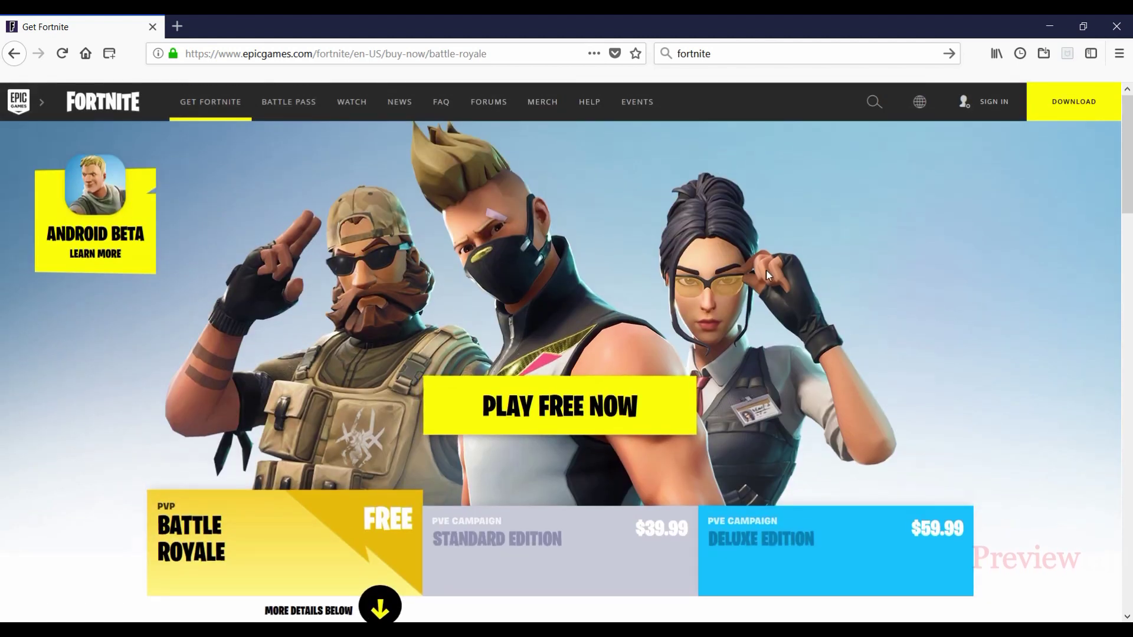
Start the Fortnite download and pick the PC/Mac platform to reach the Create Account form.
{"action": "left_click", "coordinate": [1046, 105]}
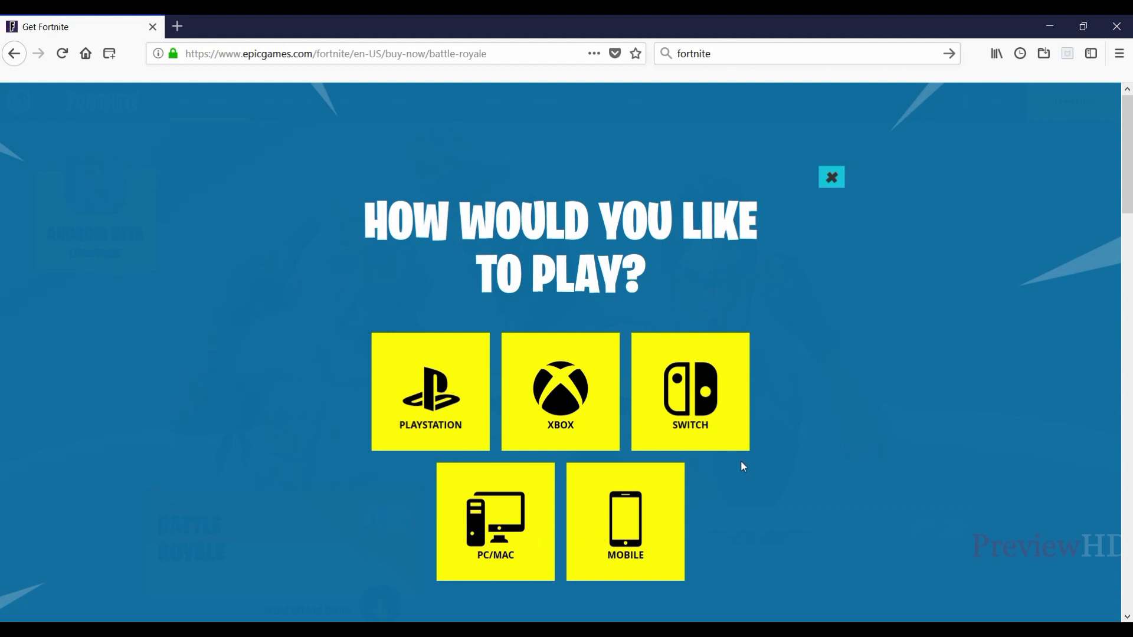
{"action": "scroll", "coordinate": [649, 472], "scroll_direction": "down", "scroll_amount": 3}
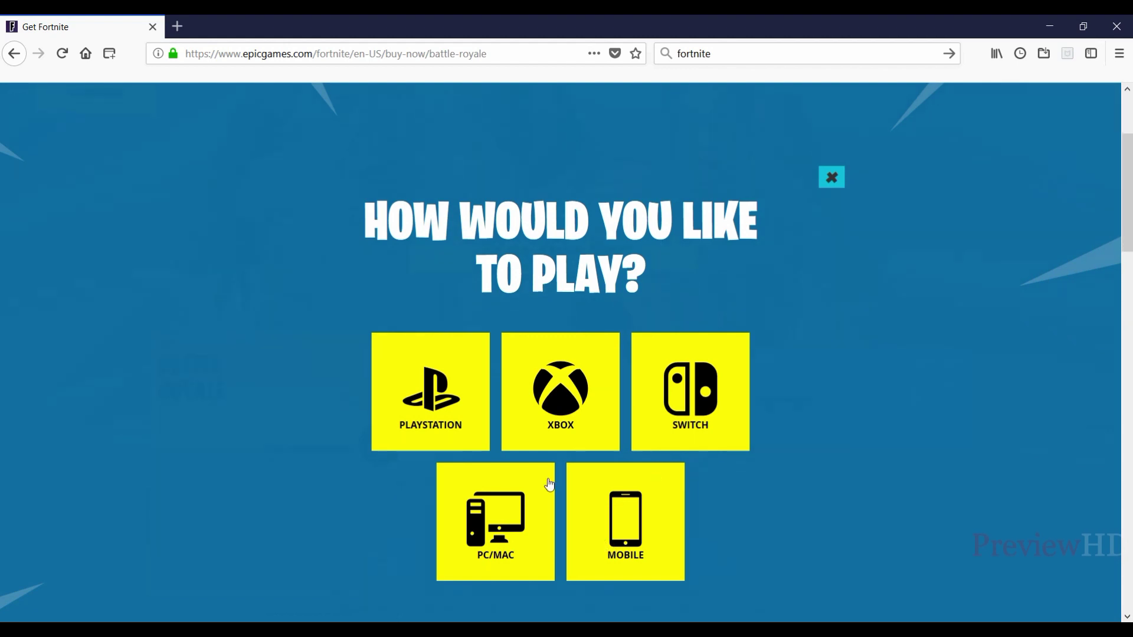
{"action": "left_click", "coordinate": [501, 534]}
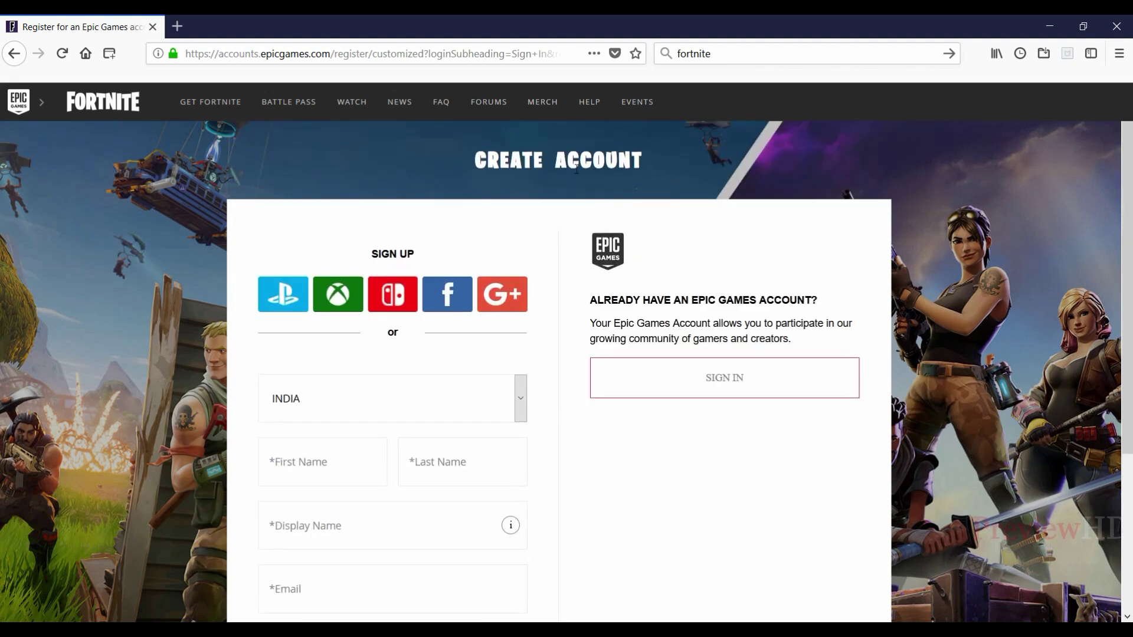
{"action": "scroll", "coordinate": [549, 245], "scroll_direction": "down", "scroll_amount": 1}
{"action": "scroll", "coordinate": [549, 245], "scroll_direction": "down", "scroll_amount": 1}
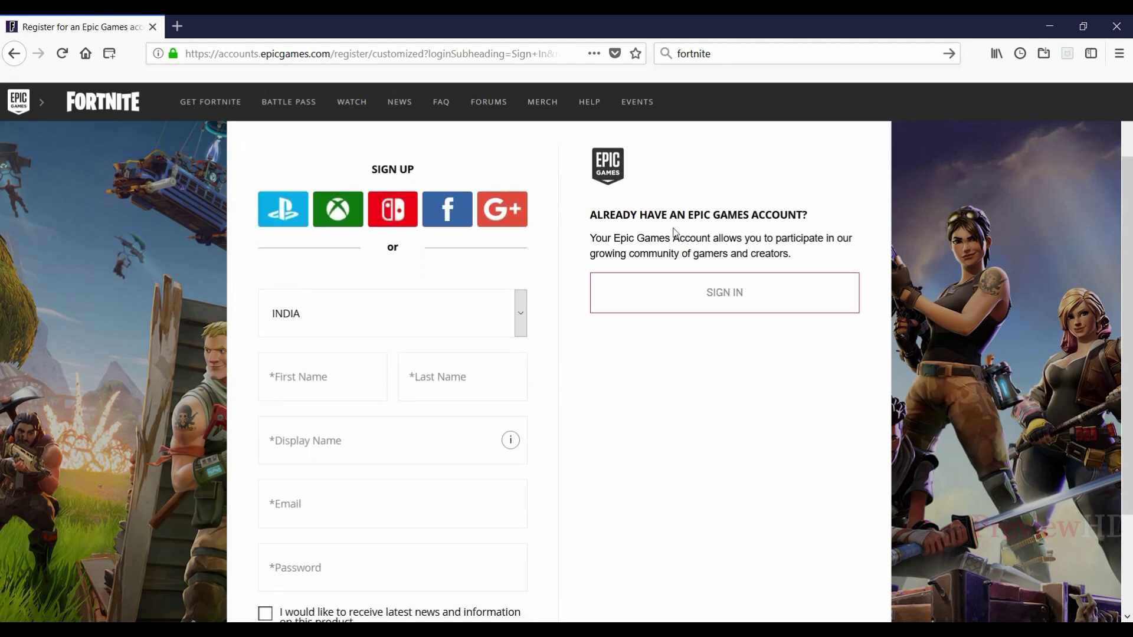
{"action": "scroll", "coordinate": [413, 245], "scroll_direction": "down", "scroll_amount": 3}
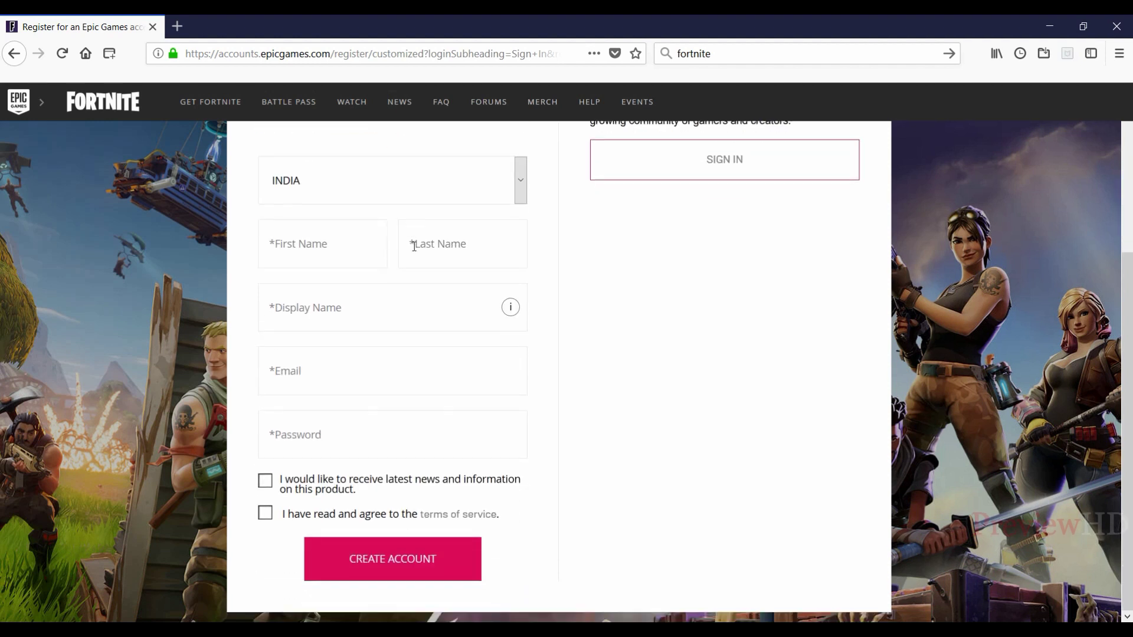
{"action": "scroll", "coordinate": [323, 370], "scroll_direction": "up", "scroll_amount": 4}
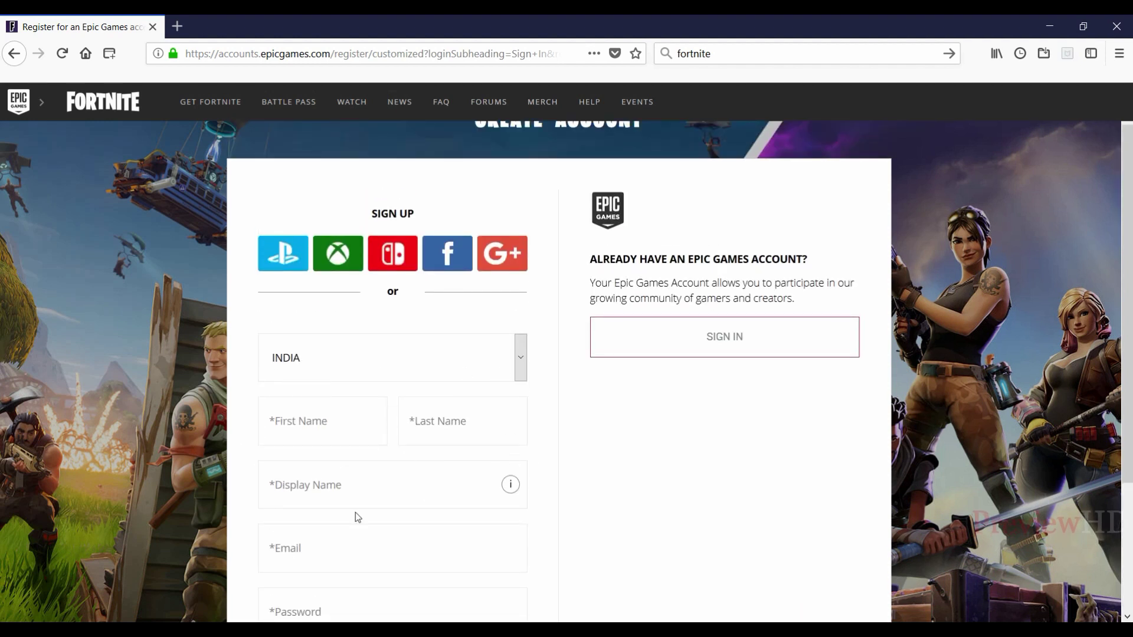
{"action": "scroll", "coordinate": [414, 472], "scroll_direction": "down", "scroll_amount": 2}
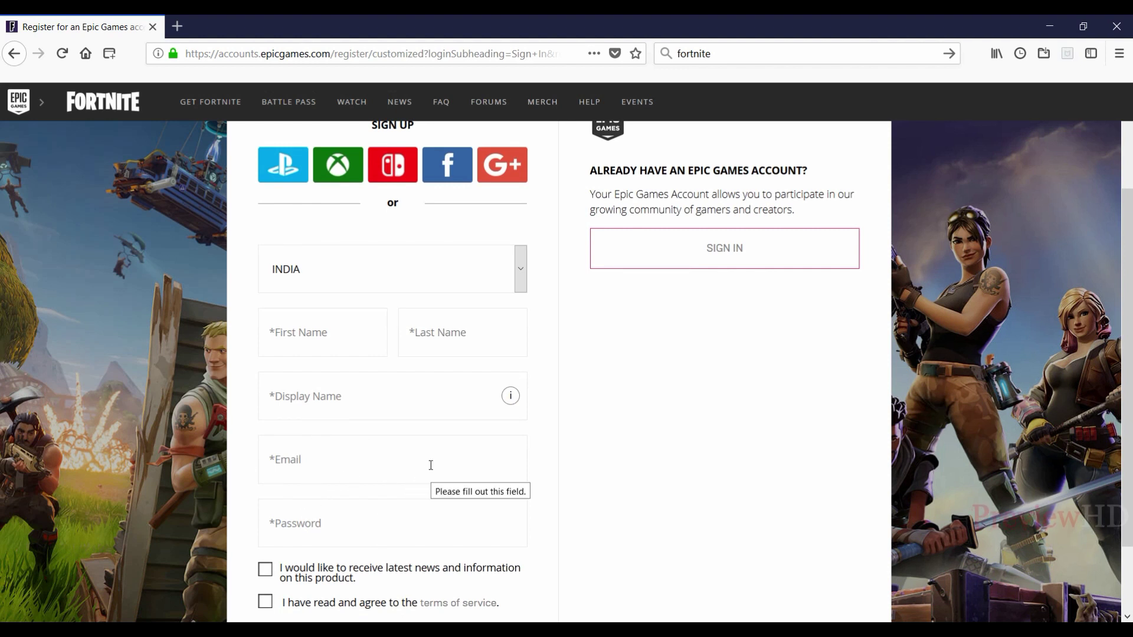
{"action": "scroll", "coordinate": [430, 465], "scroll_direction": "down", "scroll_amount": 2}
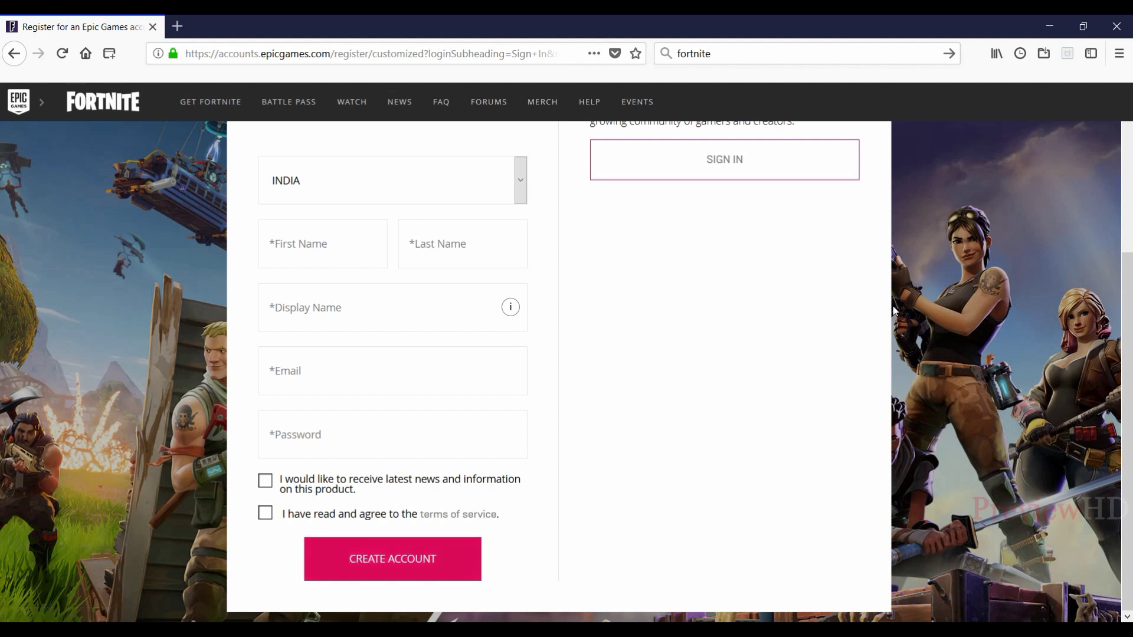
Switch to signing in, enter the account e-mail and password, and submit them.
{"action": "left_click", "coordinate": [708, 163]}
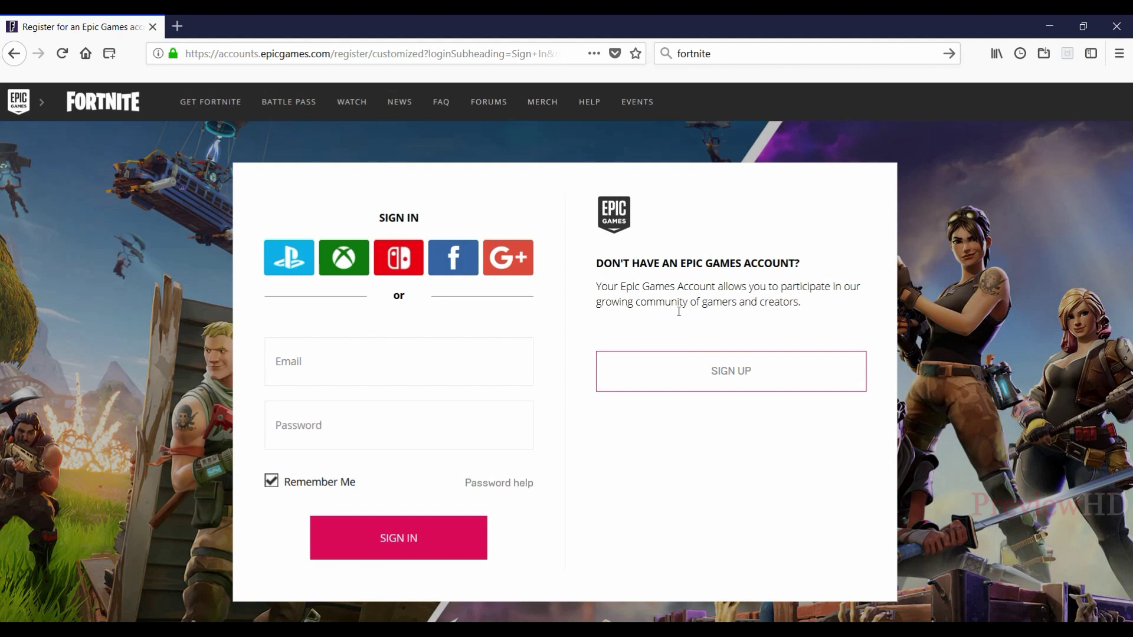
{"action": "left_click", "coordinate": [296, 371]}
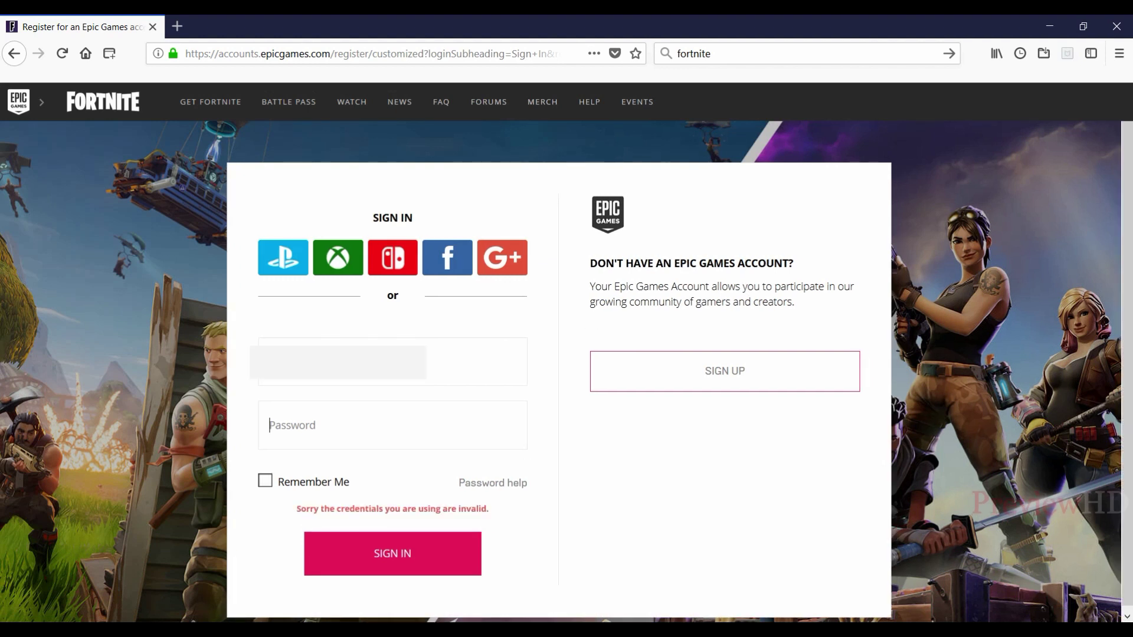
{"action": "type", "text": "•"}
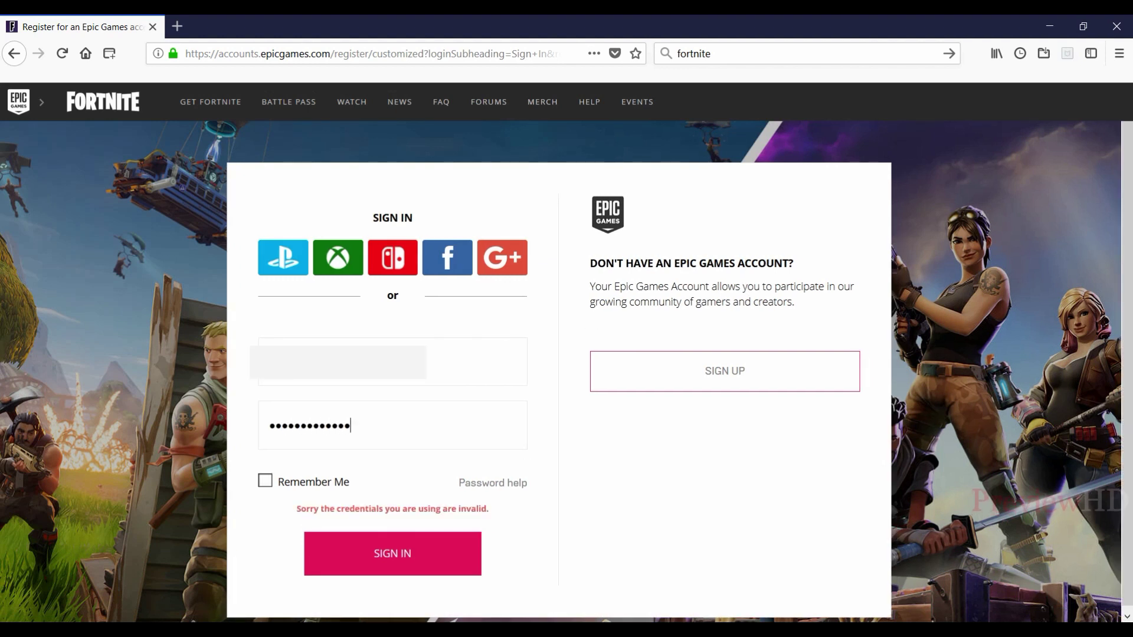
{"action": "left_click", "coordinate": [392, 557]}
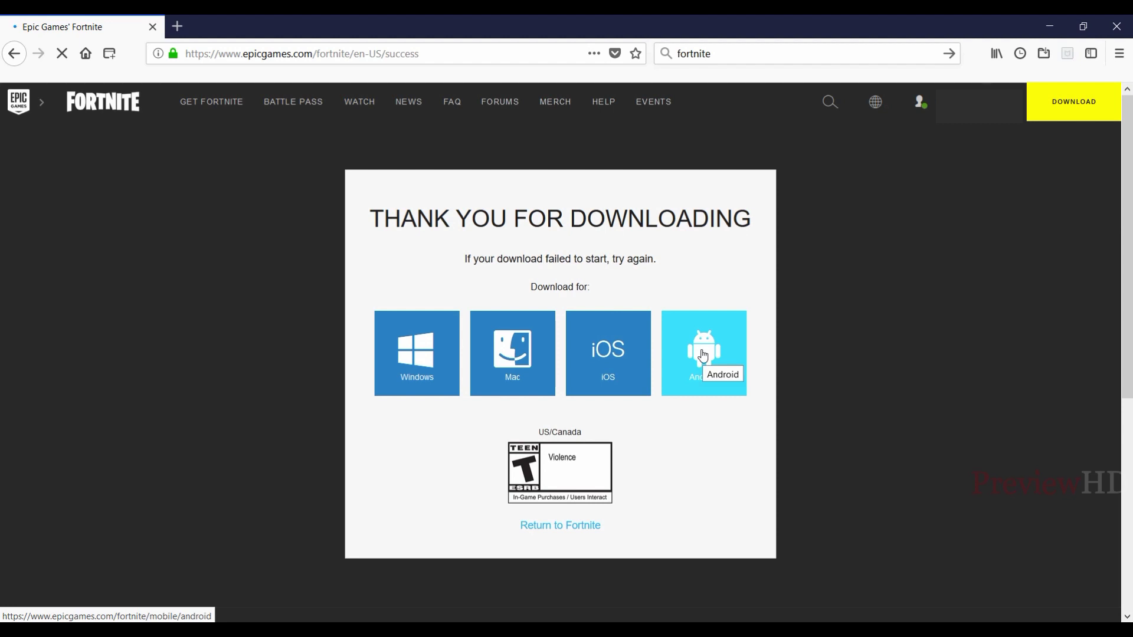
Choose the Android tile to open the Fortnite Android Beta sign-up page.
{"action": "left_click", "coordinate": [676, 386]}
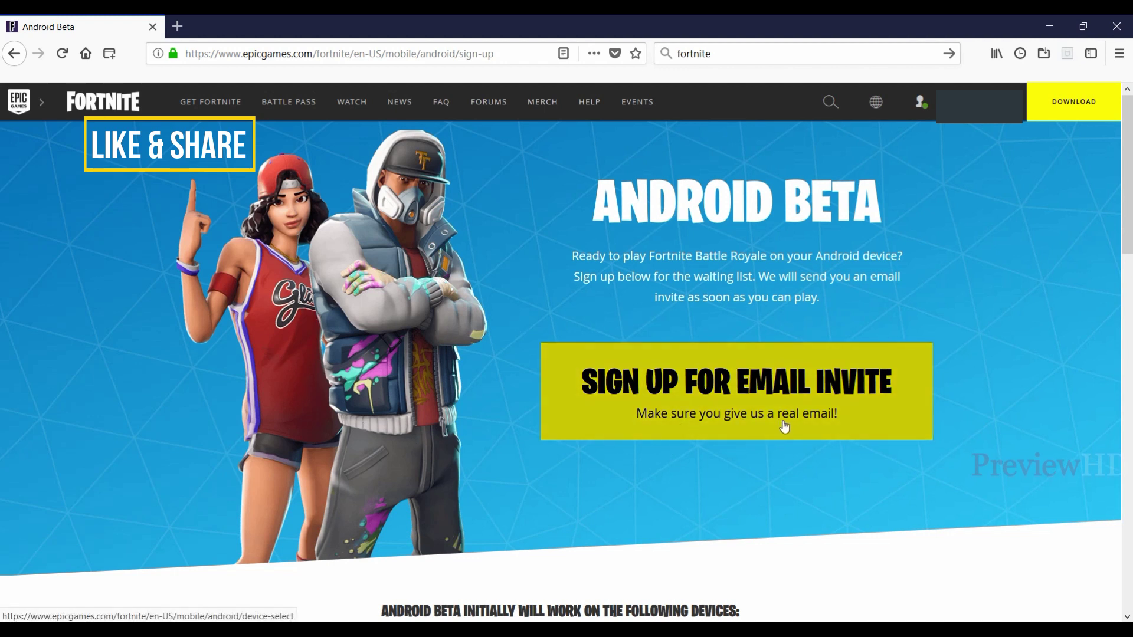
{"action": "scroll", "coordinate": [649, 501], "scroll_direction": "down", "scroll_amount": 3}
{"action": "scroll", "coordinate": [629, 512], "scroll_direction": "up", "scroll_amount": 1}
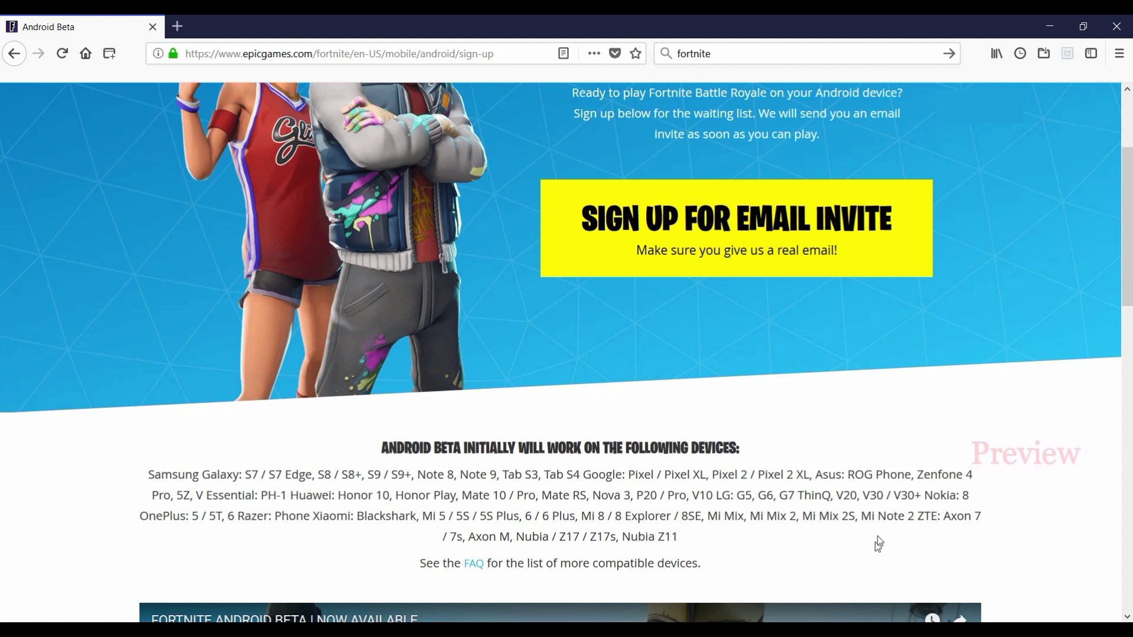
{"action": "scroll", "coordinate": [883, 535], "scroll_direction": "down", "scroll_amount": 12}
{"action": "scroll", "coordinate": [883, 535], "scroll_direction": "up", "scroll_amount": 4}
{"action": "scroll", "coordinate": [883, 535], "scroll_direction": "down", "scroll_amount": 4}
{"action": "scroll", "coordinate": [881, 529], "scroll_direction": "down", "scroll_amount": 1}
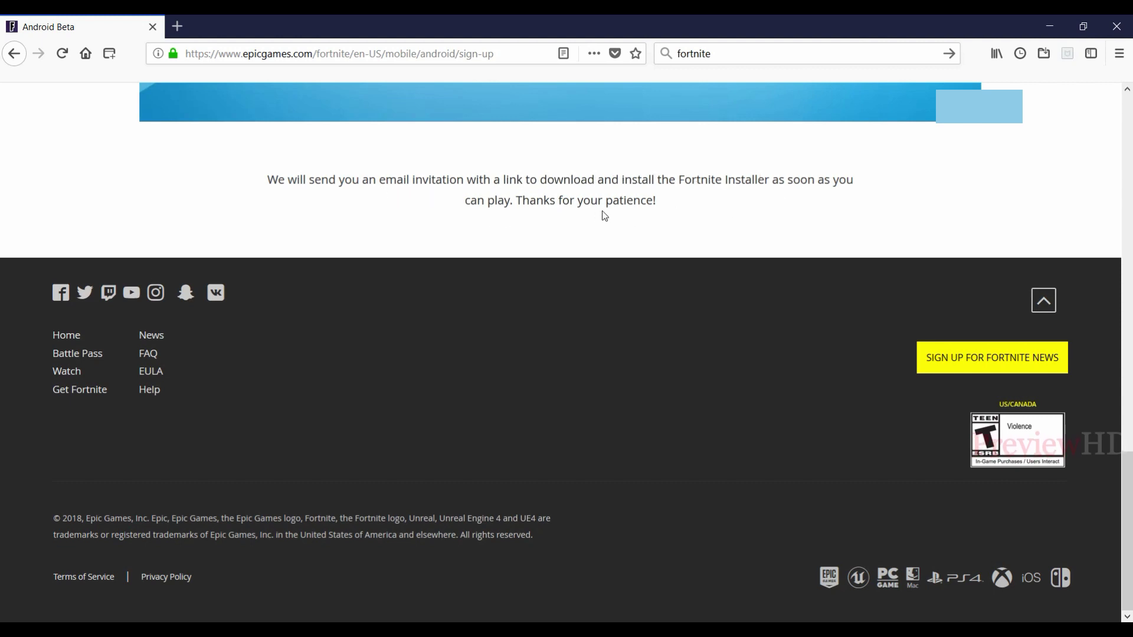
{"action": "scroll", "coordinate": [772, 279], "scroll_direction": "up", "scroll_amount": 20}
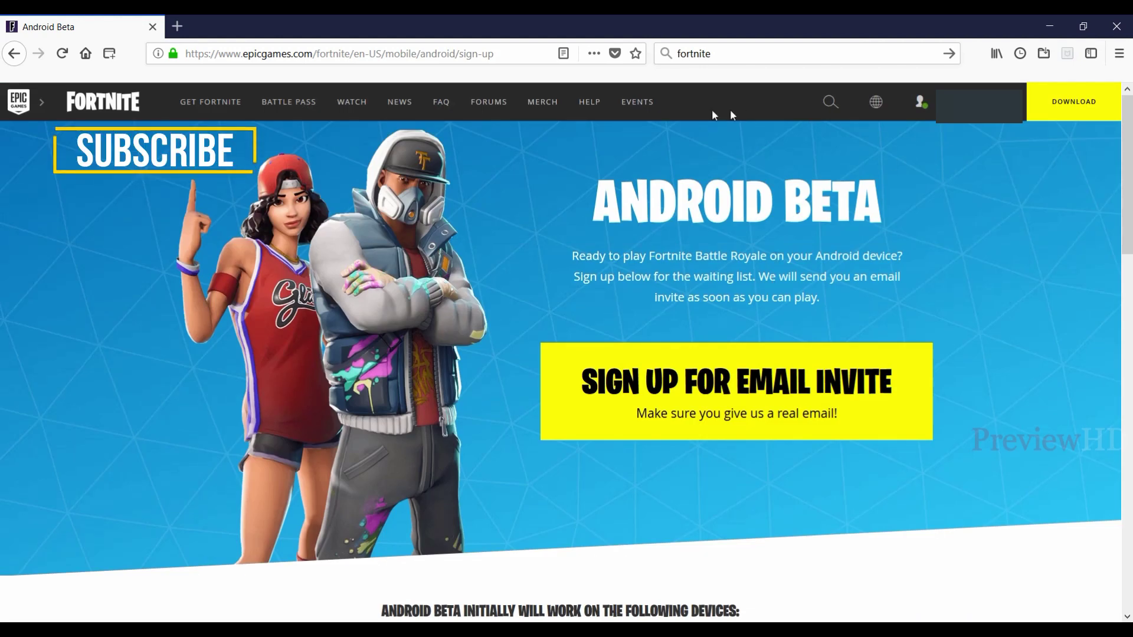
Go back and save the Windows installer EpicInstaller-7.14.2-fortnite.msi, then reopen the downloads list.
{"action": "left_click", "coordinate": [16, 56]}
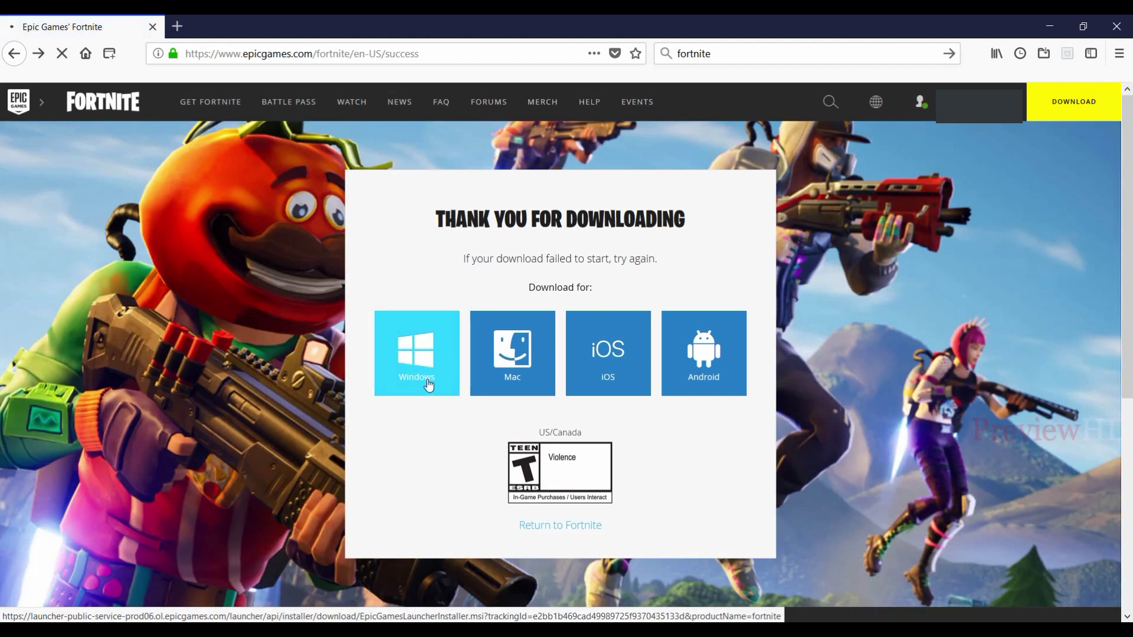
{"action": "left_click", "coordinate": [428, 385]}
{"action": "left_click_drag", "start_coordinate": [297, 193], "coordinate": [730, 148]}
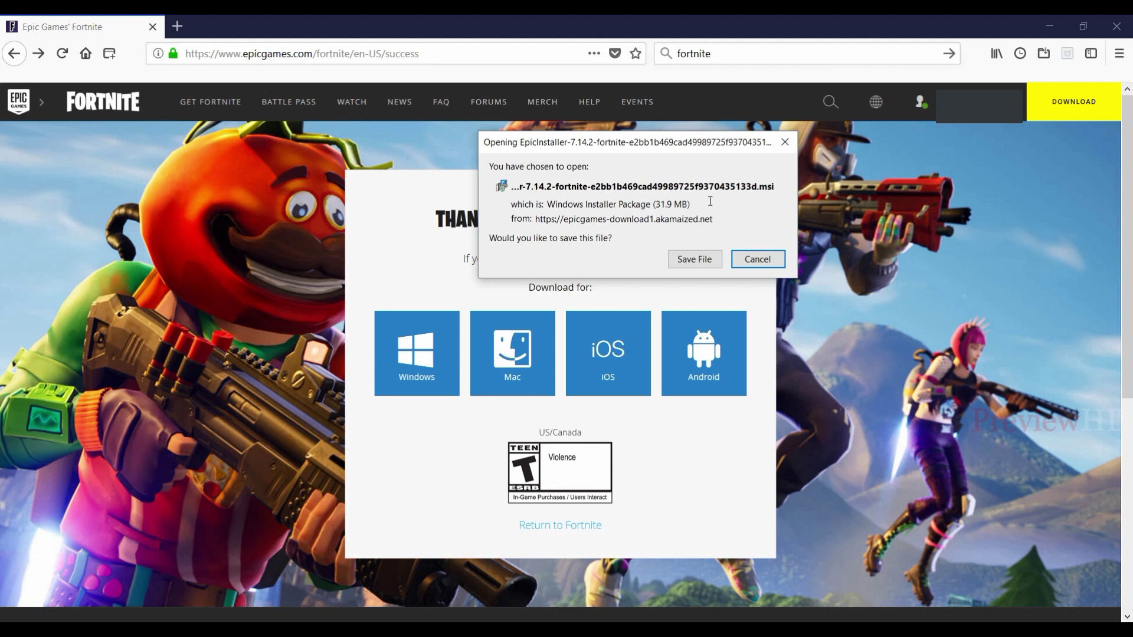
{"action": "left_click", "coordinate": [692, 261]}
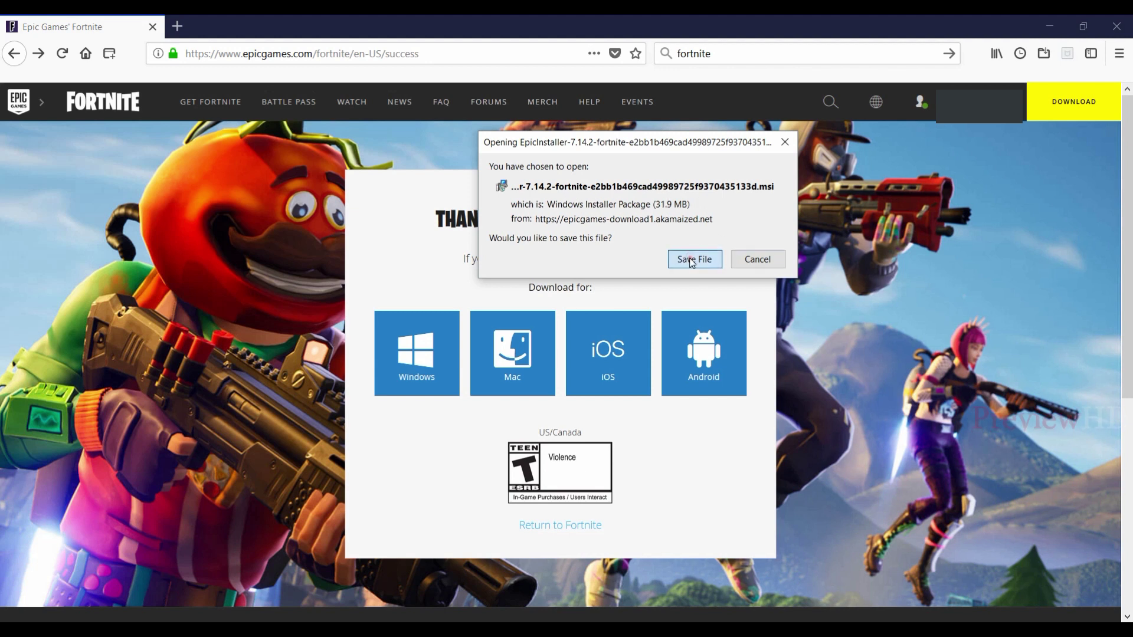
{"action": "left_click", "coordinate": [980, 171]}
{"action": "left_click", "coordinate": [973, 53]}
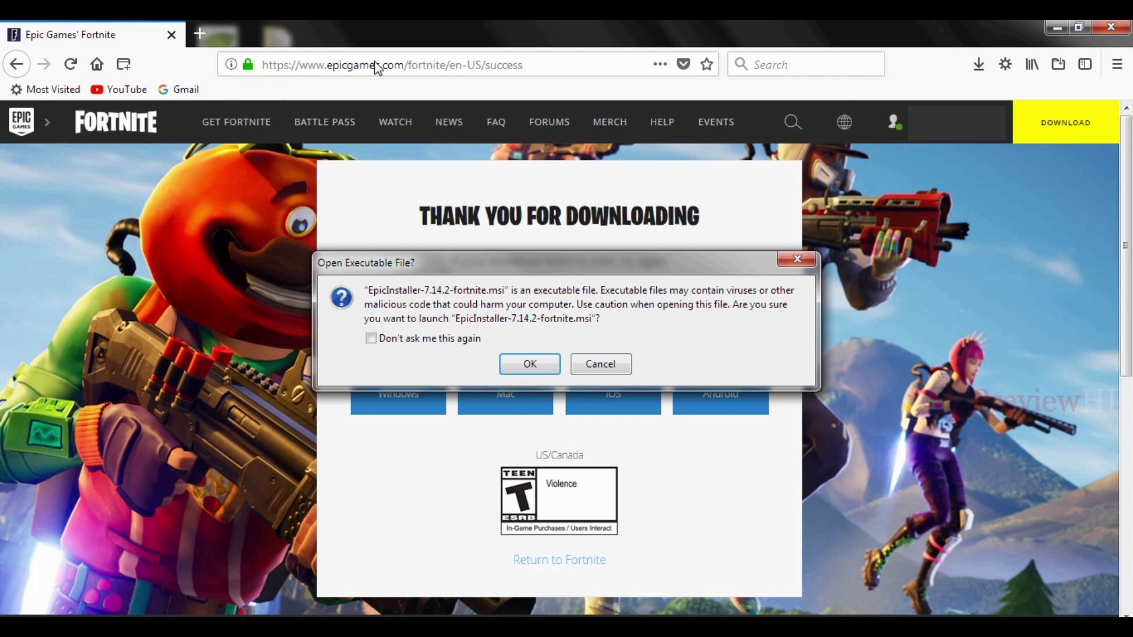
Confirm opening the downloaded installer and allow it to run past the security warning.
{"action": "left_click", "coordinate": [233, 66]}
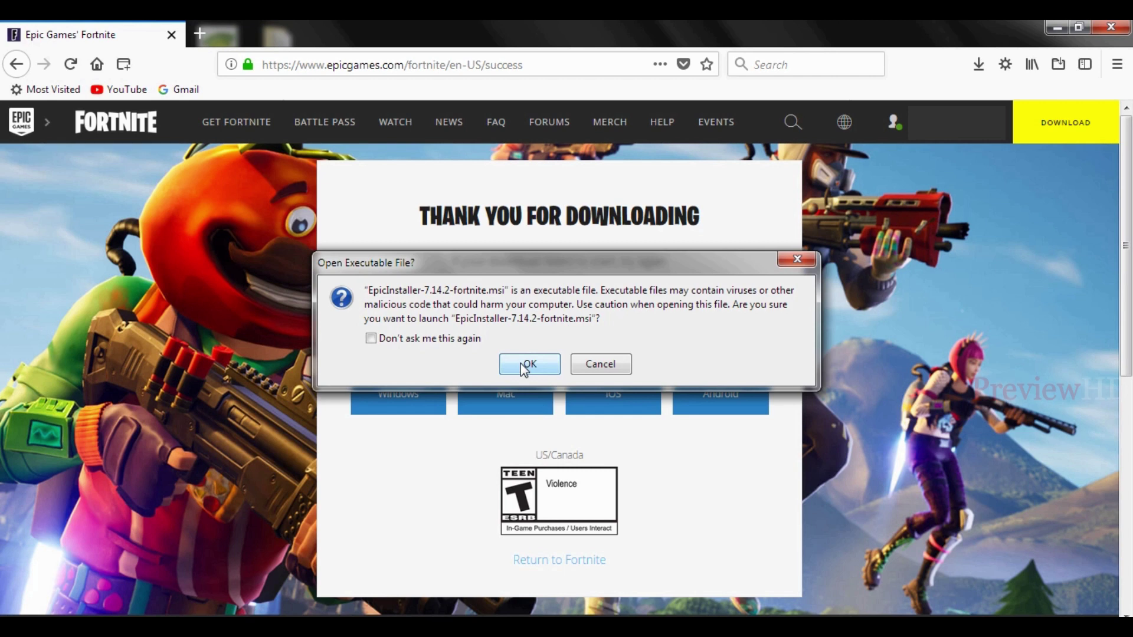
{"action": "left_click", "coordinate": [524, 366]}
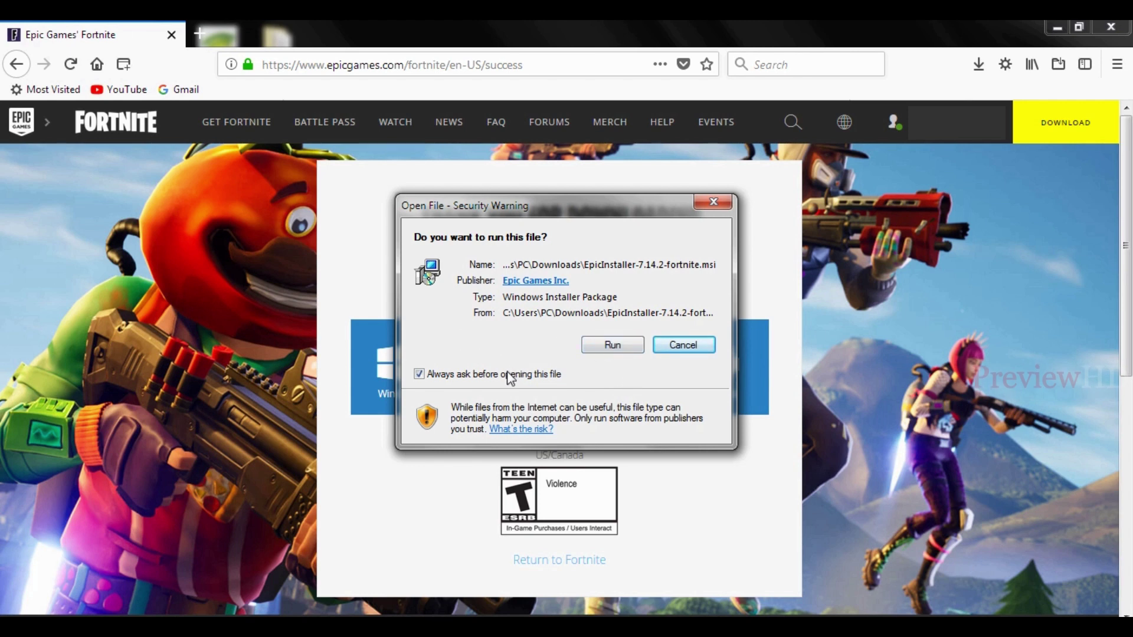
{"action": "left_click", "coordinate": [600, 346]}
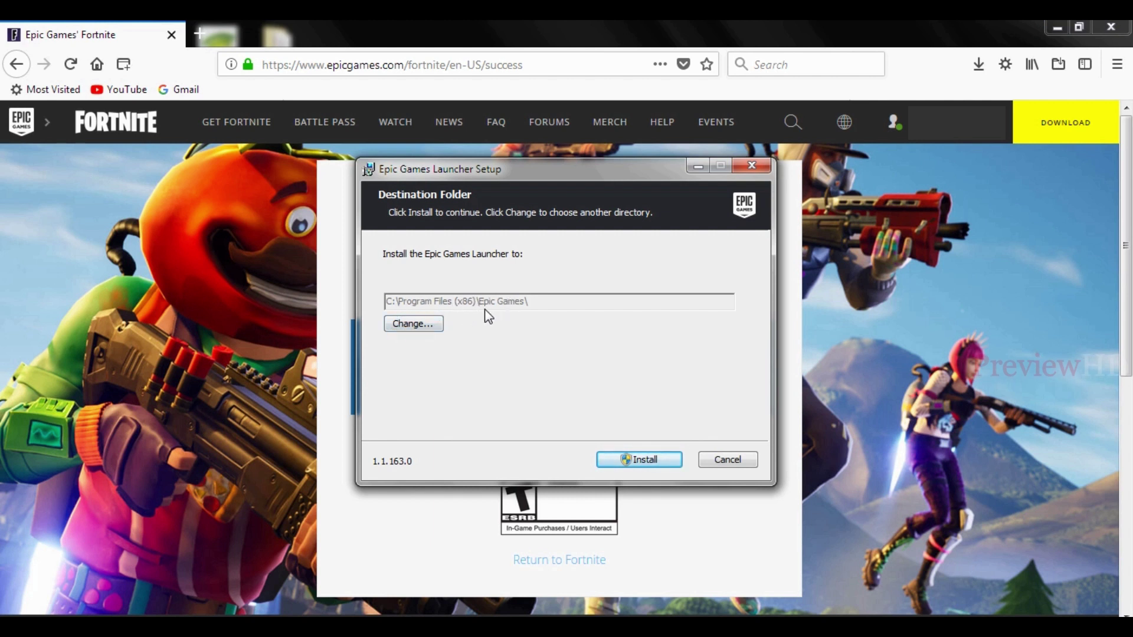
Install the Epic Games Launcher into the default C:\Program Files (x86)\Epic Games\ folder.
{"action": "left_click", "coordinate": [626, 458]}
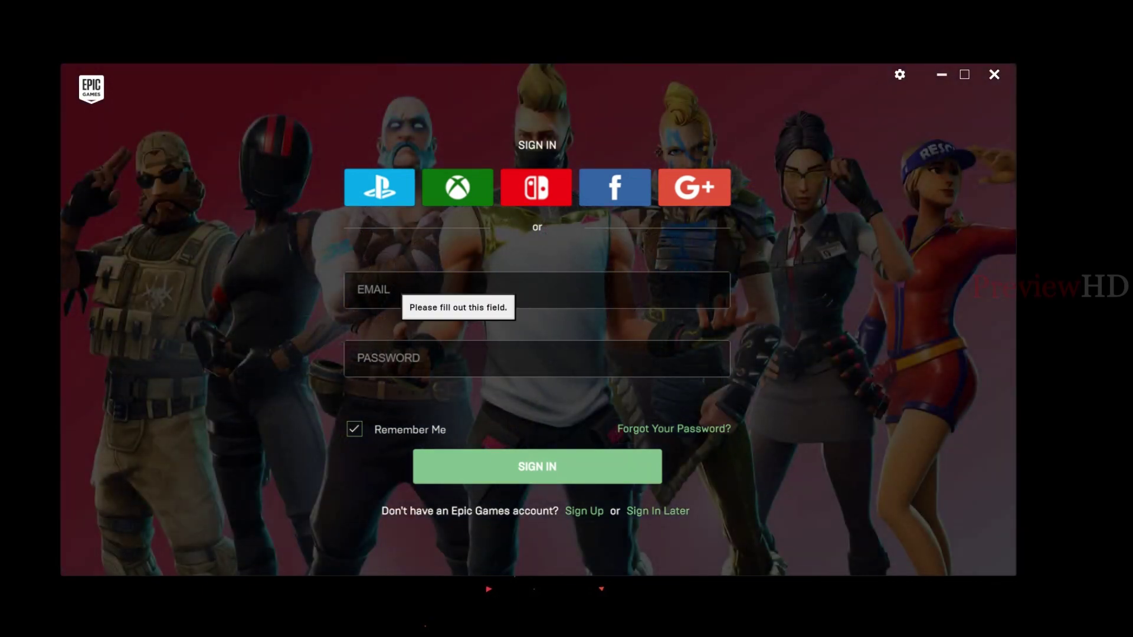
Enter the account password and sign in to the Epic Games Launcher.
{"action": "type", "text": "••••••••••"}
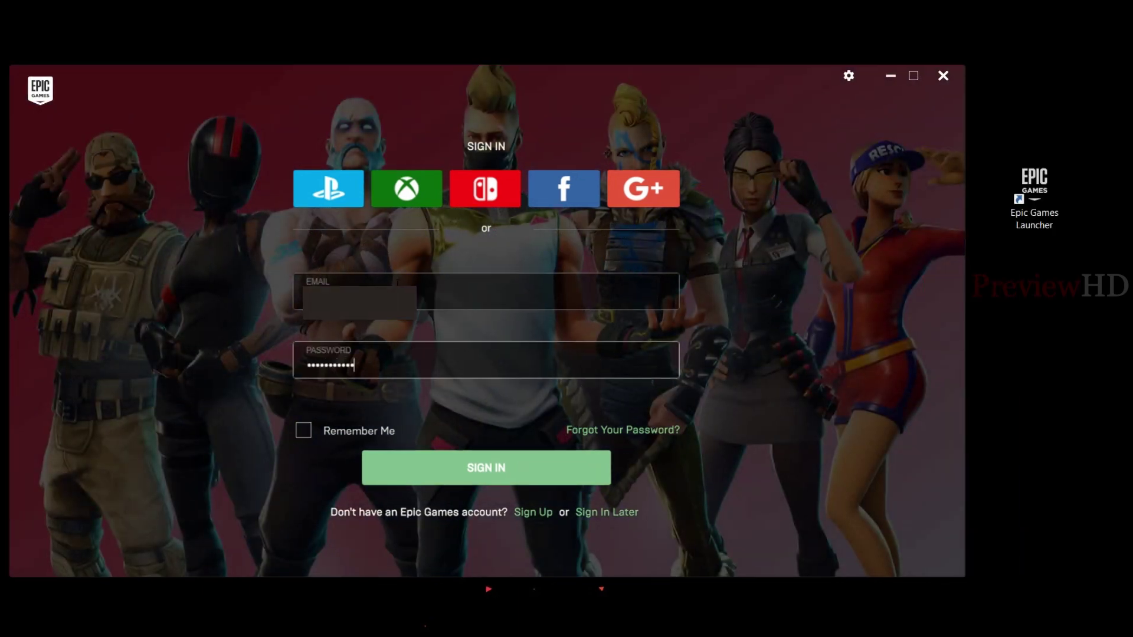
{"action": "left_click", "coordinate": [487, 471]}
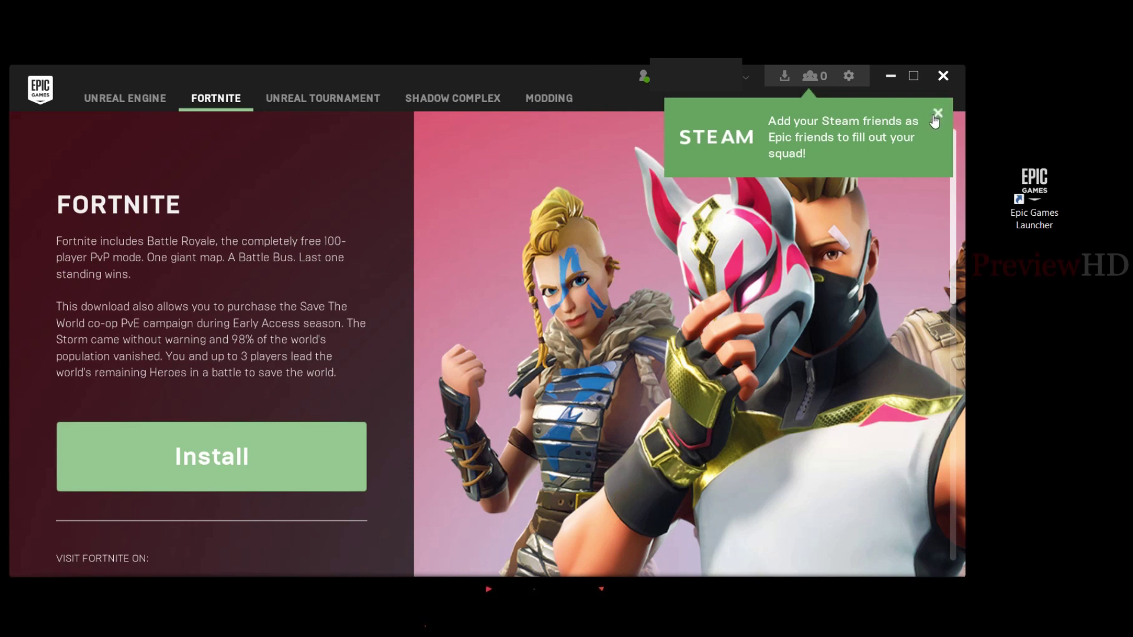
Dismiss the Steam suggestion, accept the Fortnite End User License Agreement, and restart the Fortnite install.
{"action": "left_click", "coordinate": [936, 114]}
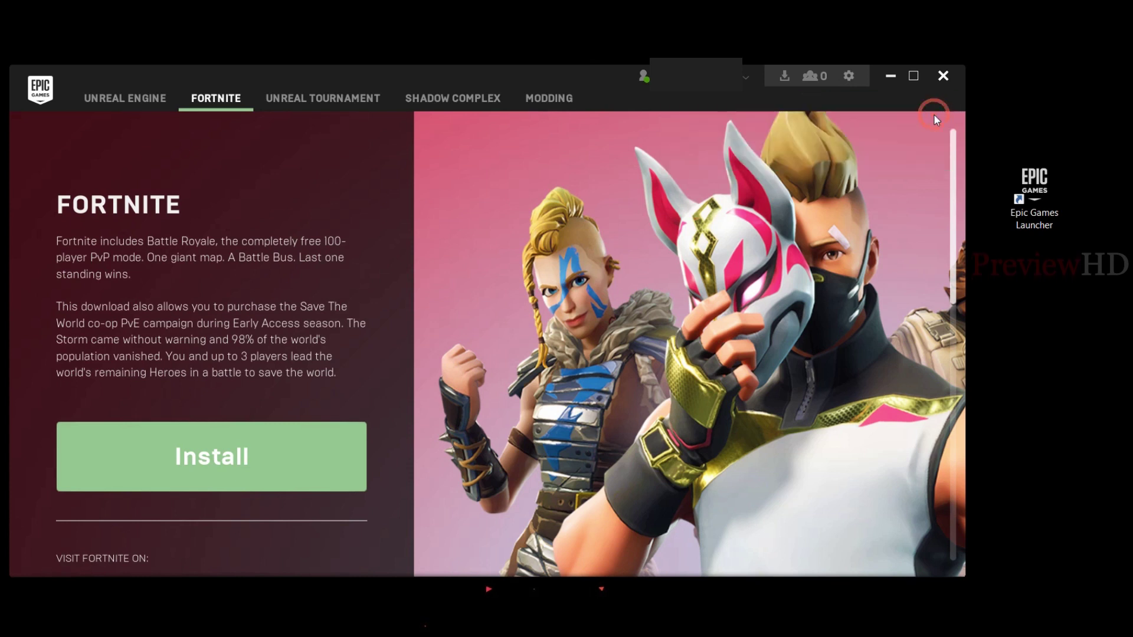
{"action": "left_click", "coordinate": [198, 460]}
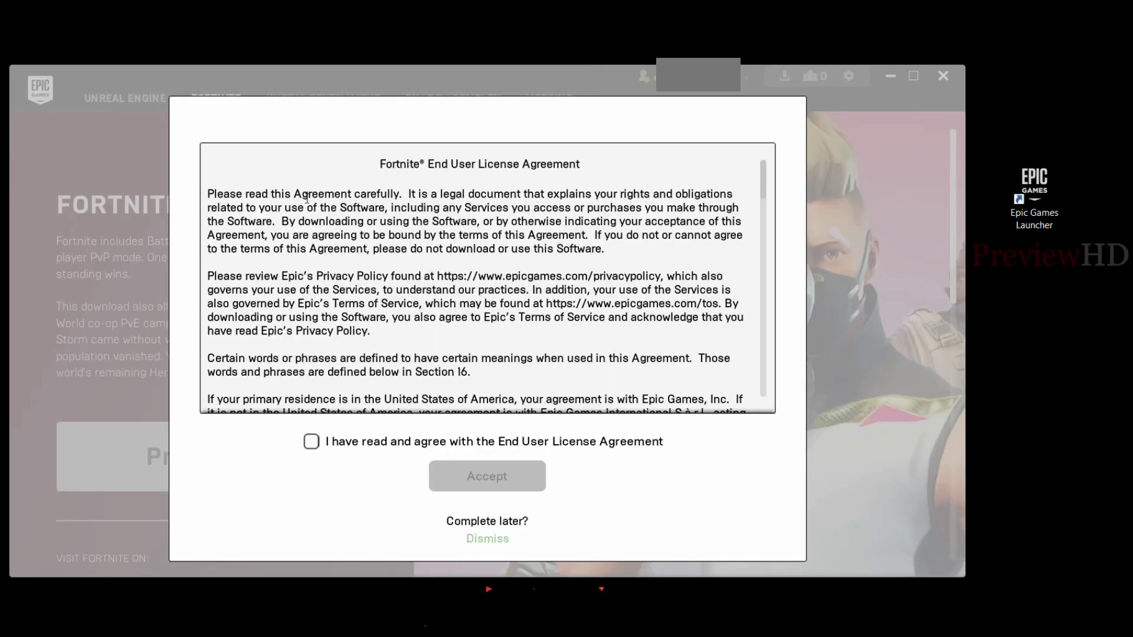
{"action": "scroll", "coordinate": [570, 254], "scroll_direction": "down", "scroll_amount": 20}
{"action": "scroll", "coordinate": [570, 254], "scroll_direction": "up", "scroll_amount": 20}
{"action": "left_click", "coordinate": [392, 440]}
{"action": "left_click", "coordinate": [468, 479]}
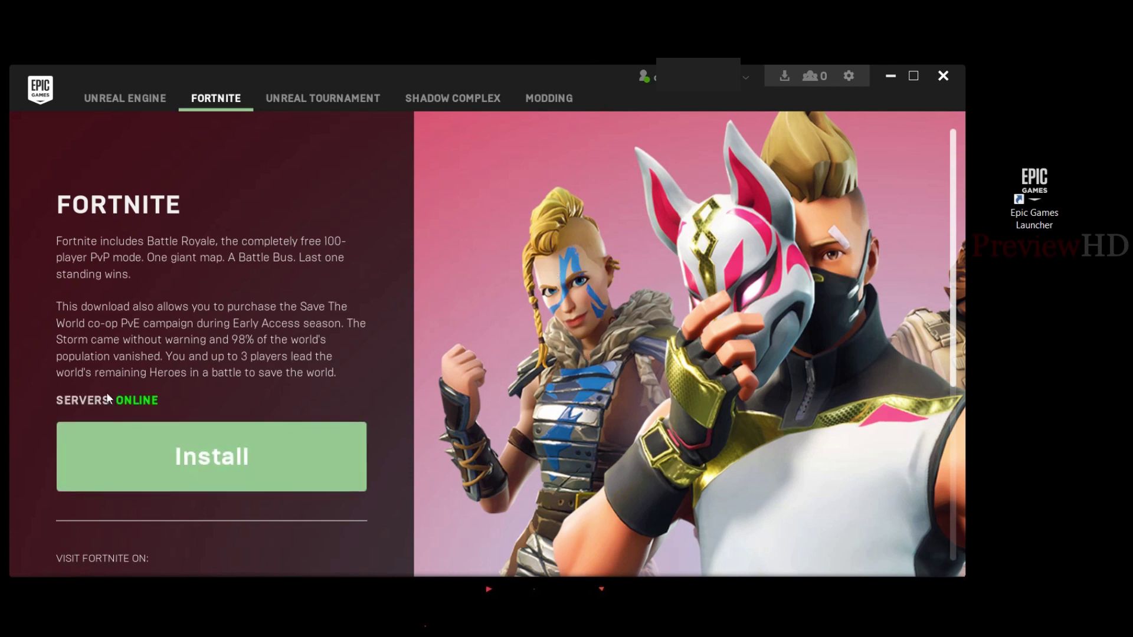
{"action": "left_click", "coordinate": [200, 471]}
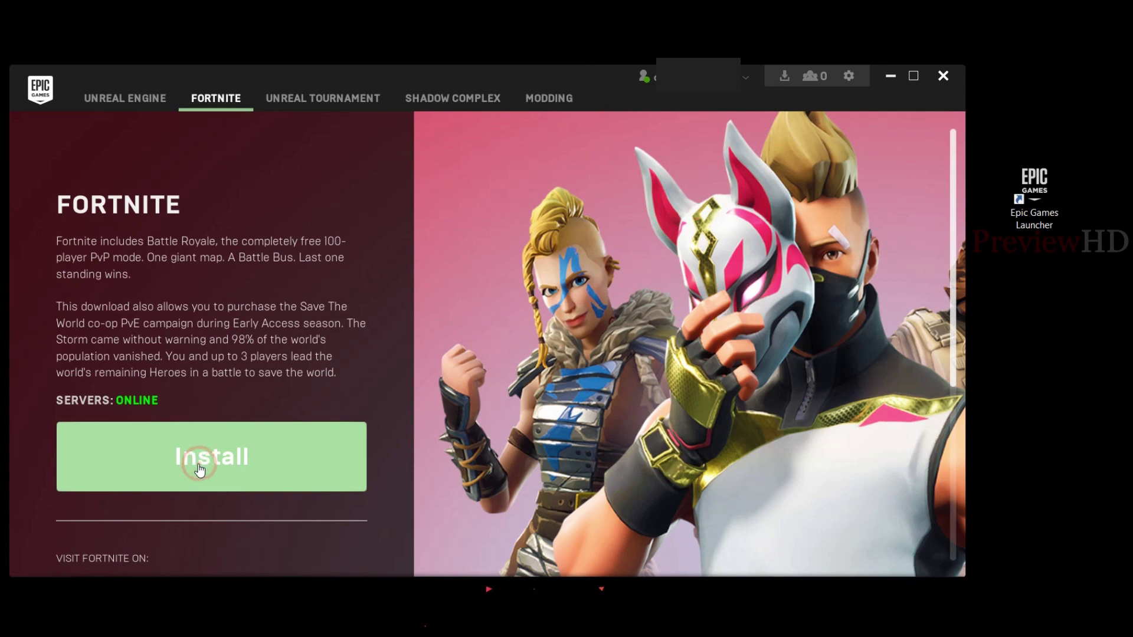
Install Fortnite Core and Battle Royale to D:\Downloads\Fortnite without a desktop shortcut.
{"action": "left_click", "coordinate": [288, 378]}
{"action": "left_click", "coordinate": [663, 307]}
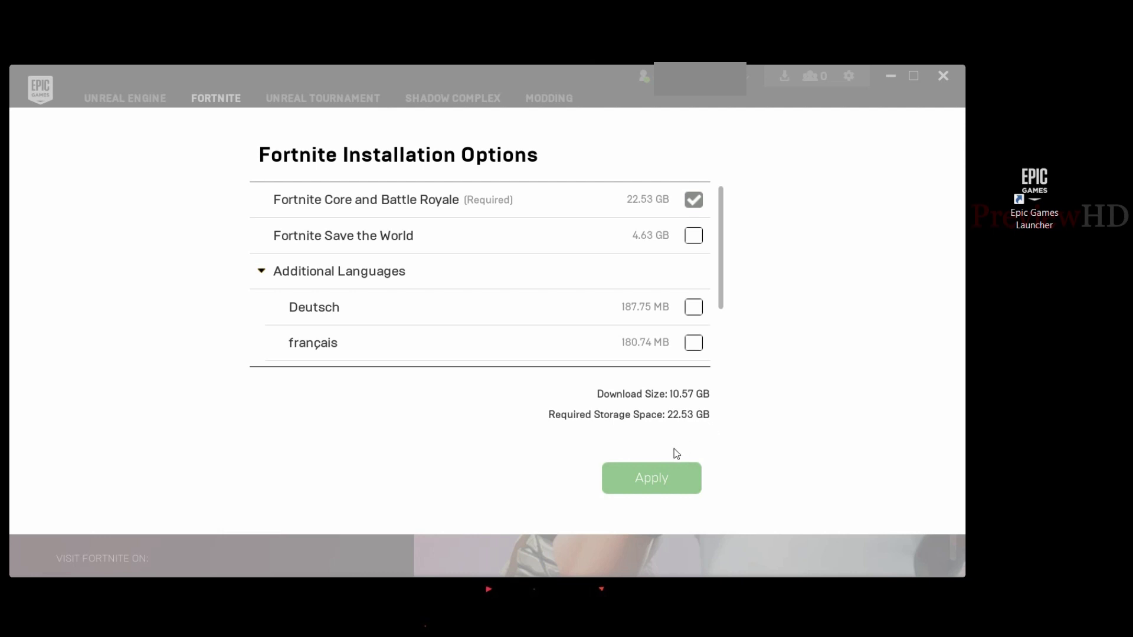
{"action": "left_click", "coordinate": [615, 488]}
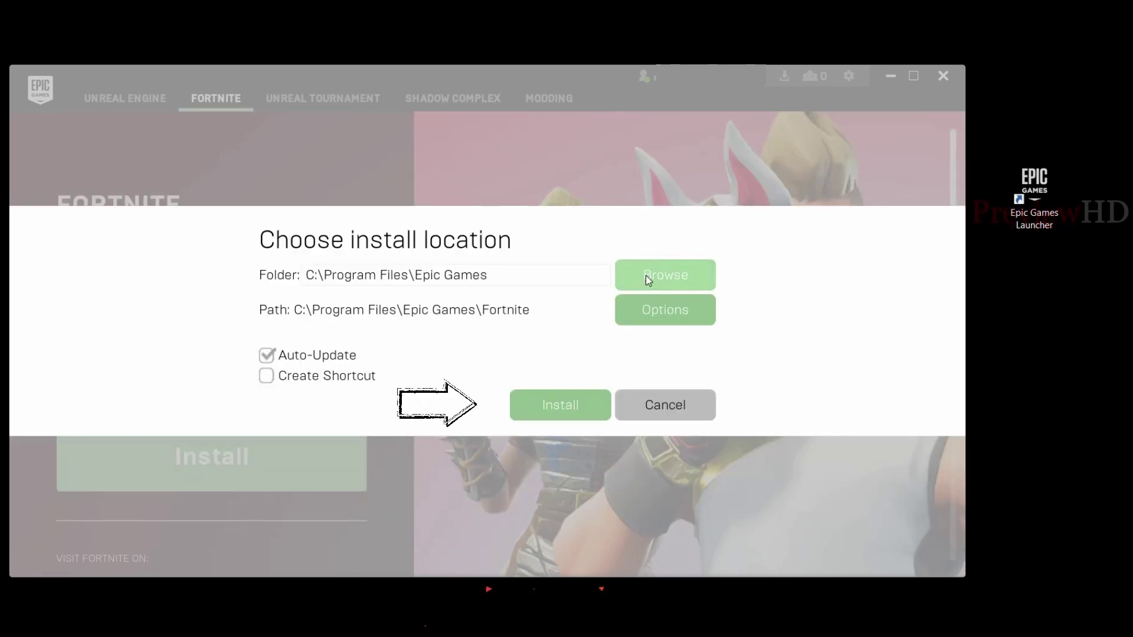
{"action": "left_click", "coordinate": [543, 407]}
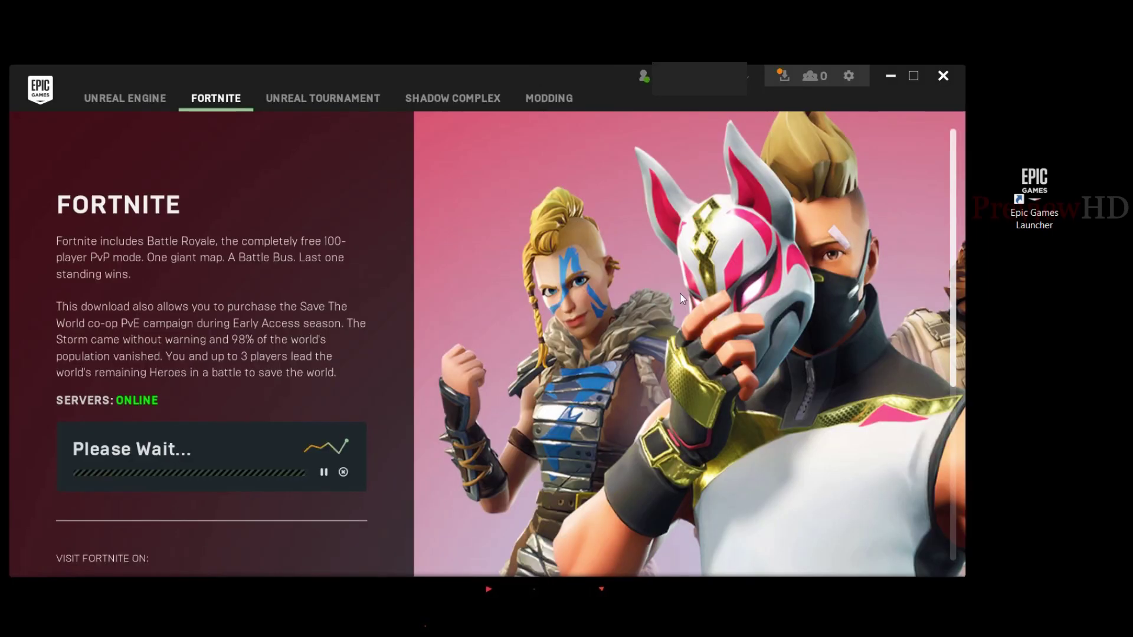
Check the Fortnite download progress (10.1GB of 10.6GB) in Tasks, then view launcher Settings.
{"action": "left_click", "coordinate": [782, 76]}
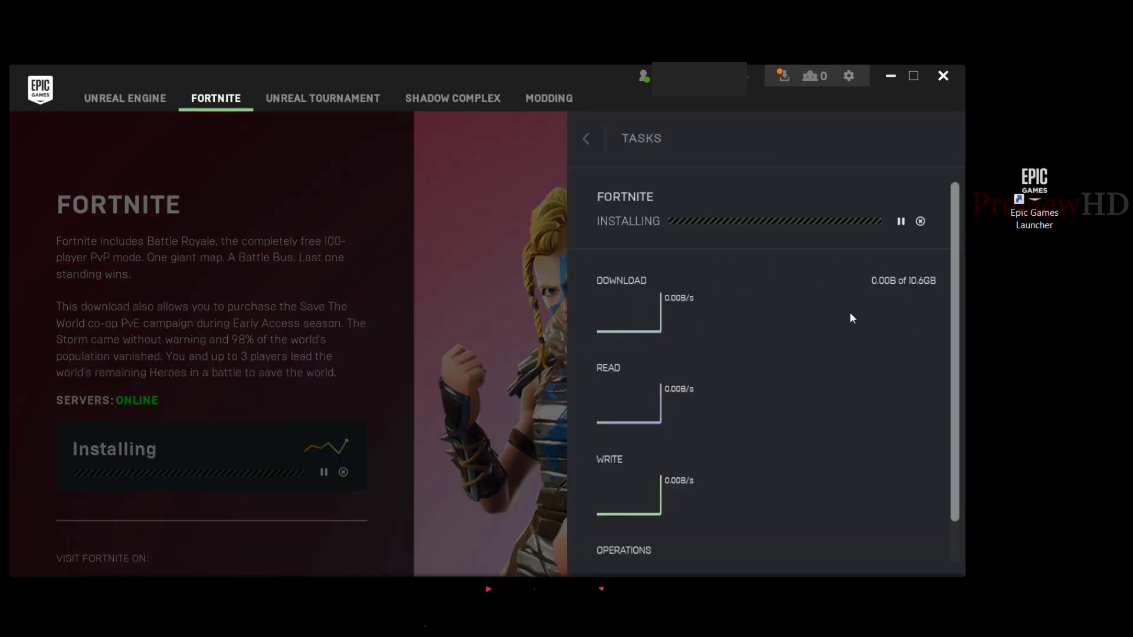
{"action": "left_click_drag", "start_coordinate": [956, 349], "coordinate": [956, 359]}
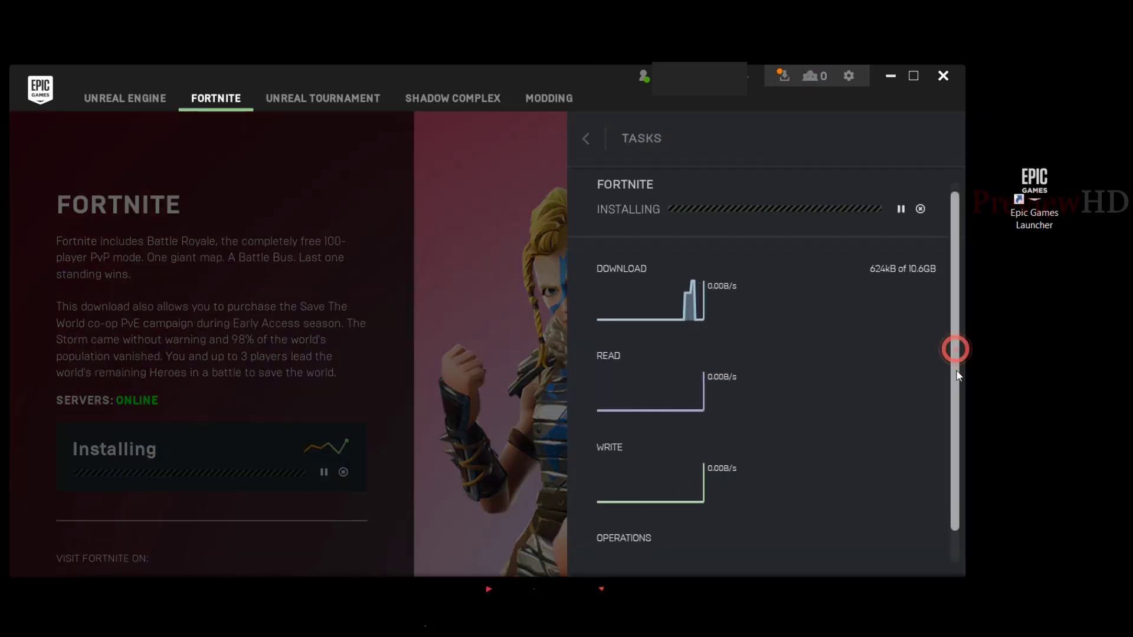
{"action": "left_click", "coordinate": [480, 172]}
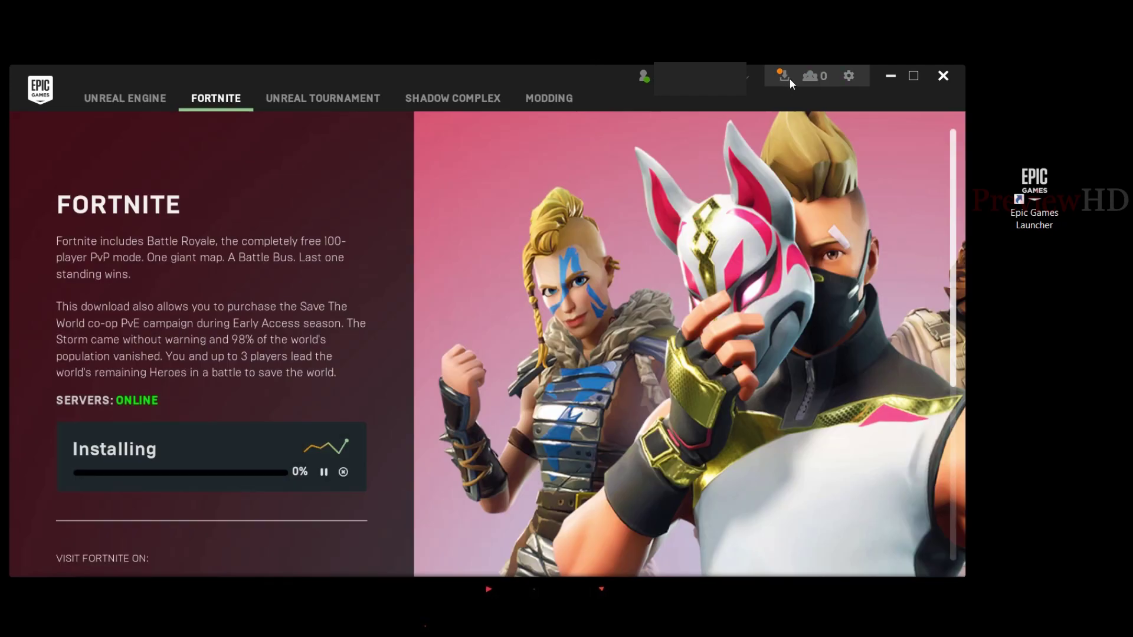
{"action": "left_click", "coordinate": [850, 81]}
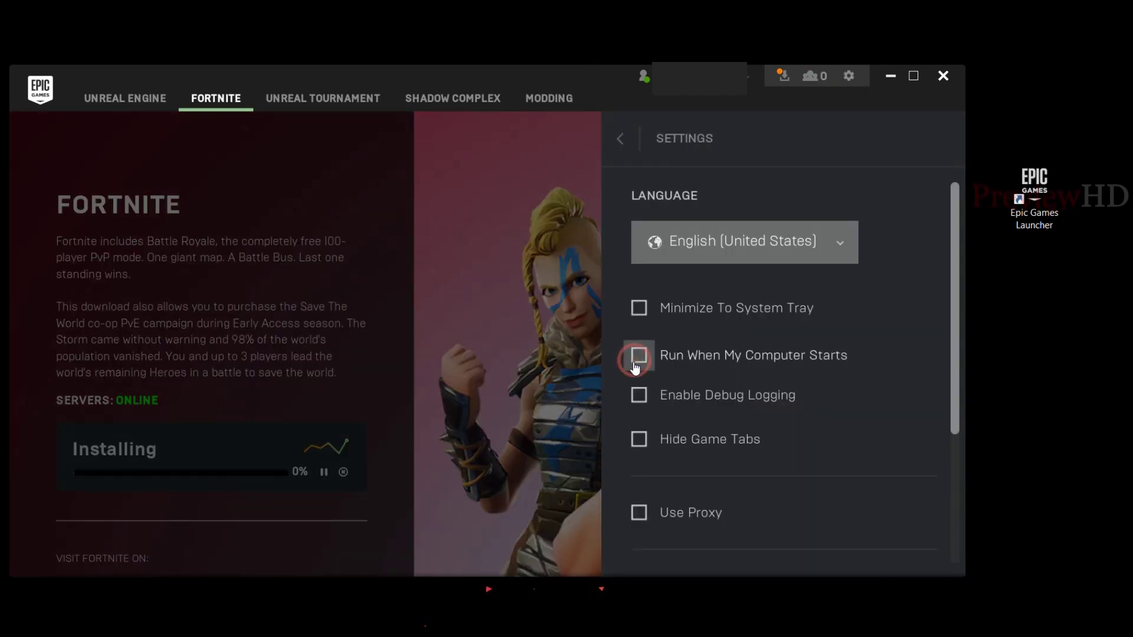
{"action": "left_click", "coordinate": [589, 240]}
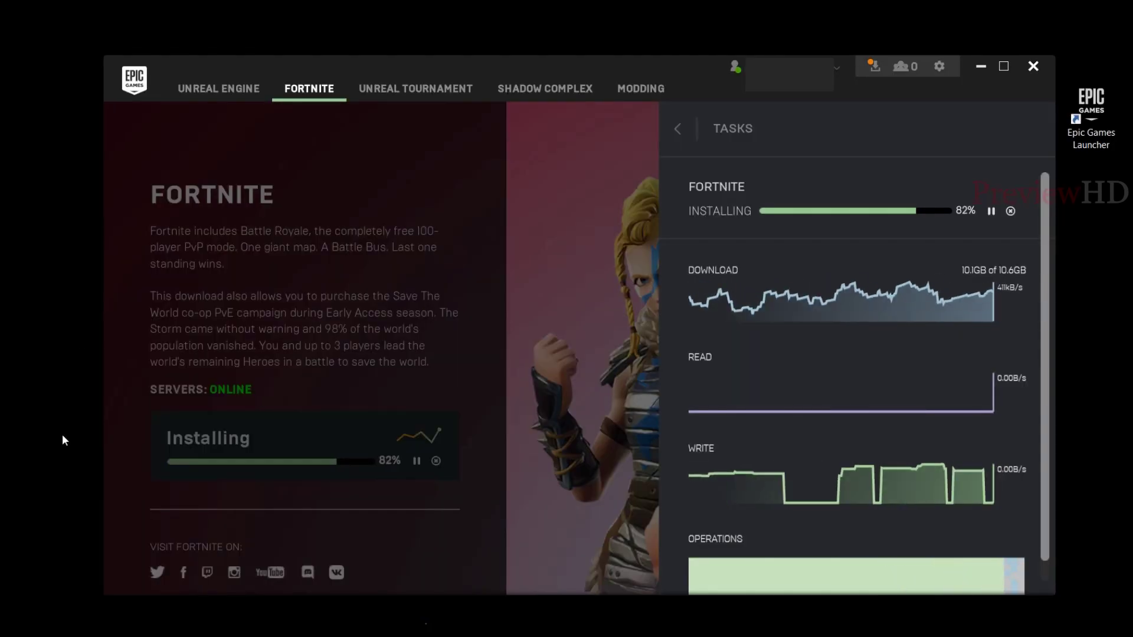